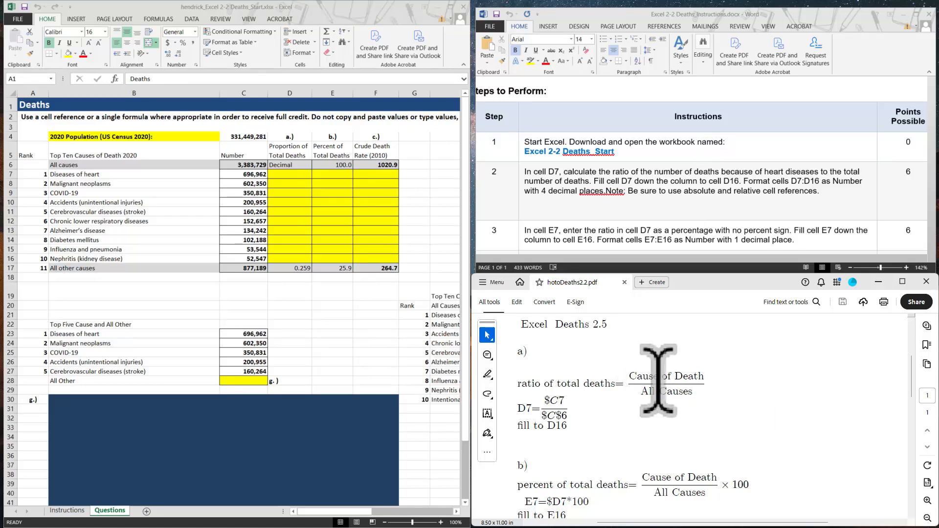
# - Enter the formula =$D7/$C$6 in cell D7 as the heart disease proportion of total deaths
pyautogui.click(651, 282)
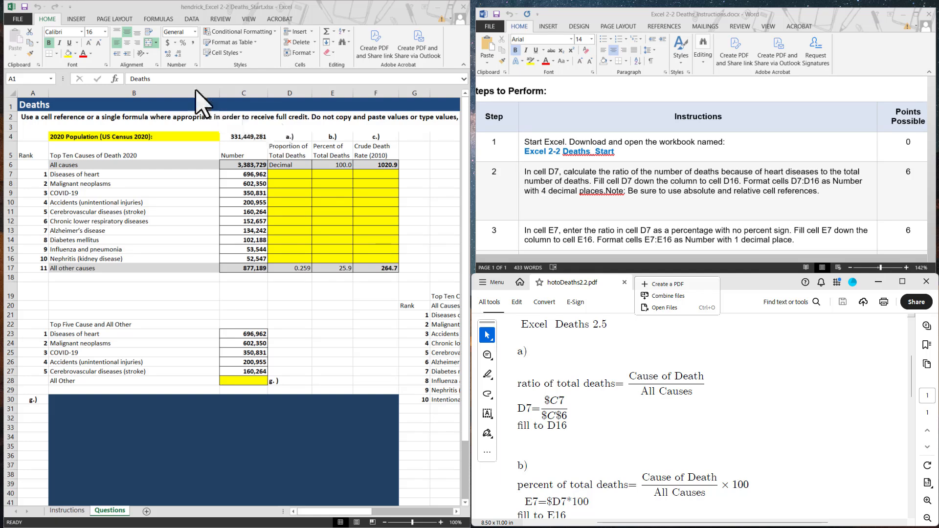
pyautogui.click(290, 177)
pyautogui.click(291, 176)
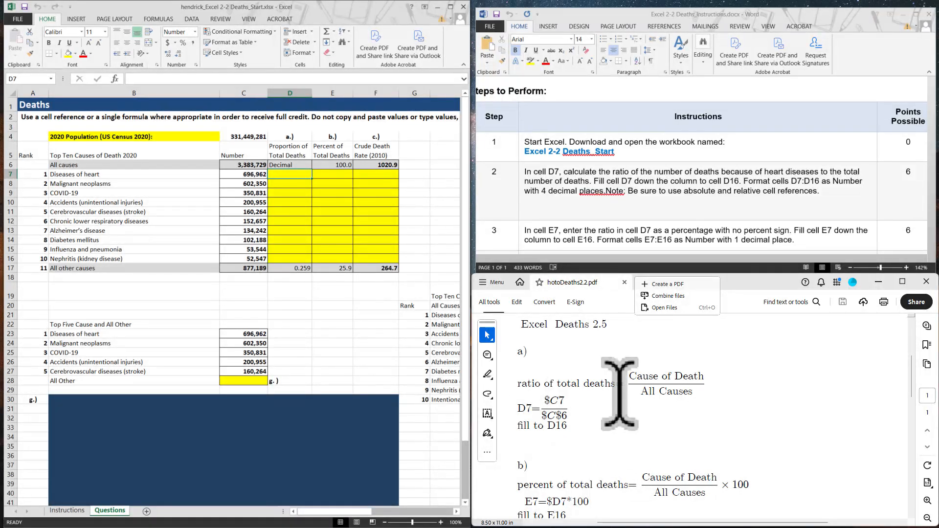
pyautogui.click(153, 79)
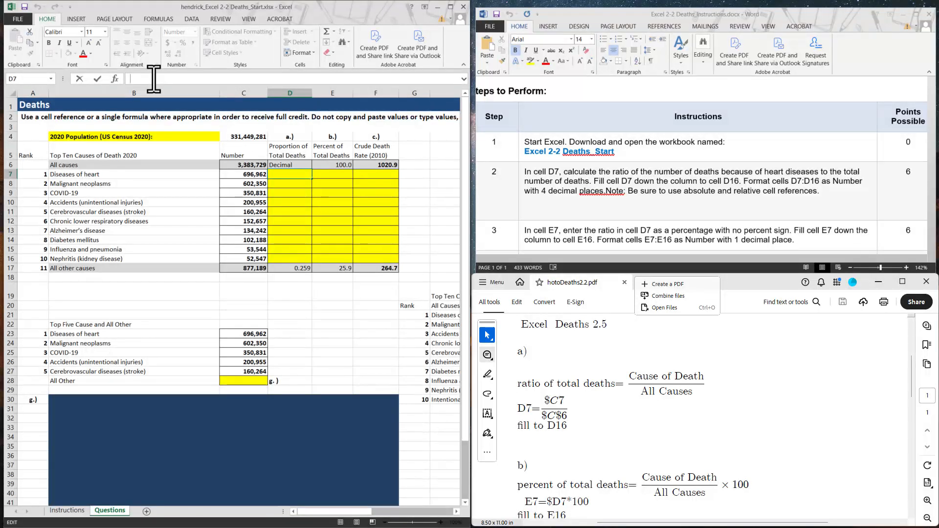
pyautogui.write('=')
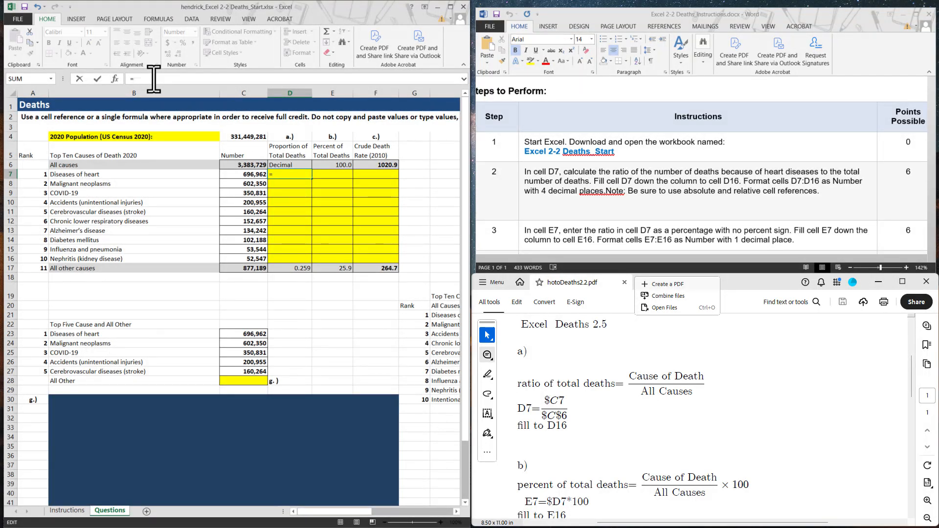
pyautogui.write('$D')
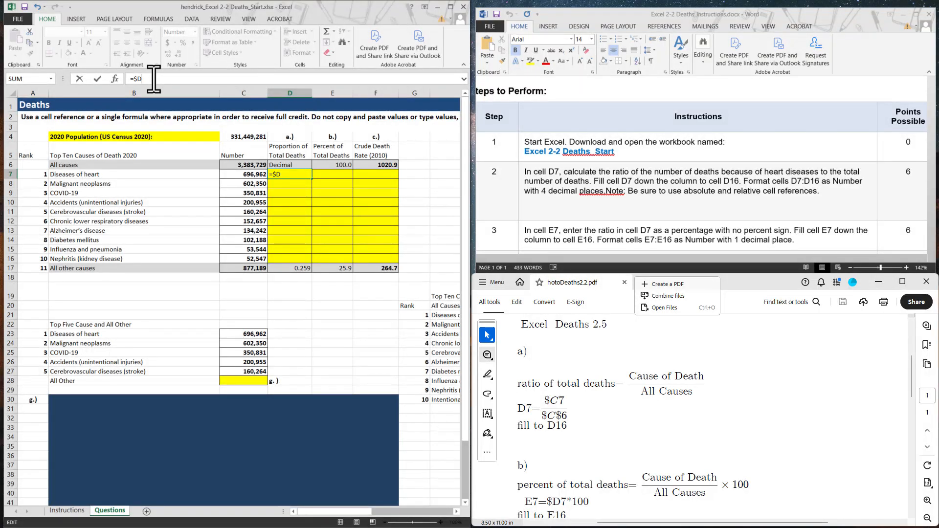
pyautogui.write('7/$C$6')
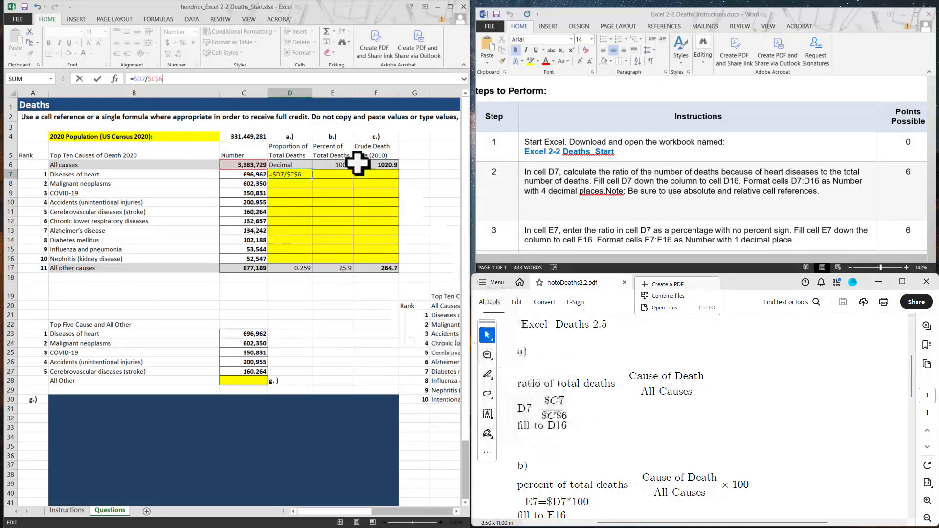
pyautogui.press('Return')
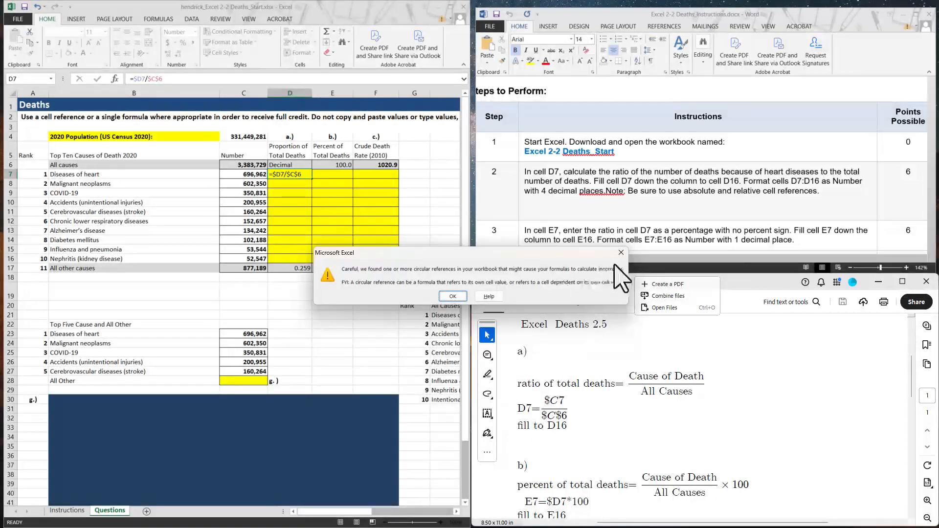
pyautogui.press('Return')
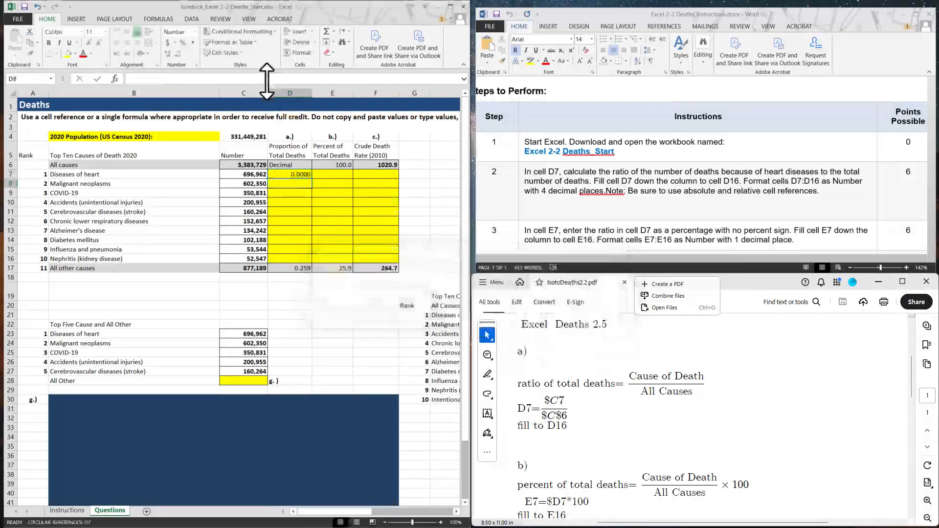
# - Correct the formula in cell D7 to =$C7/$C$6 so it divides heart disease deaths by all causes
pyautogui.click(293, 174)
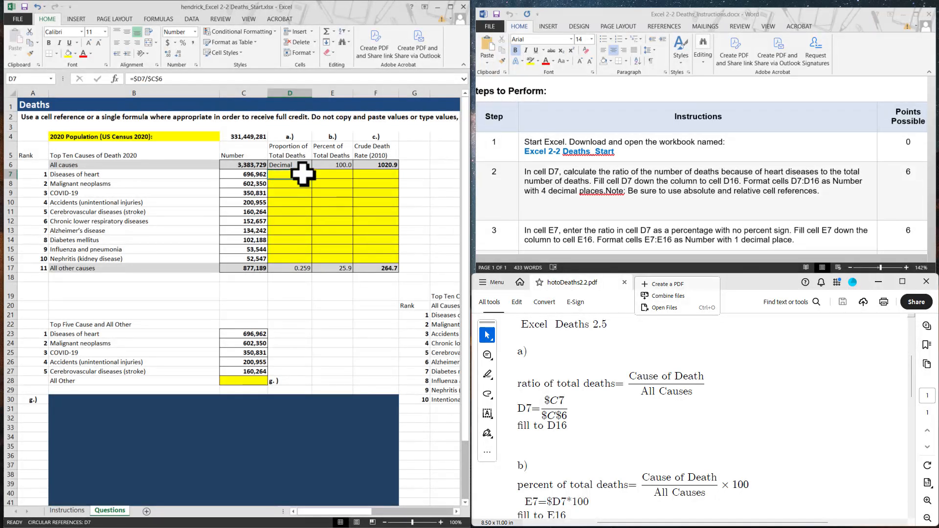
pyautogui.click(140, 79)
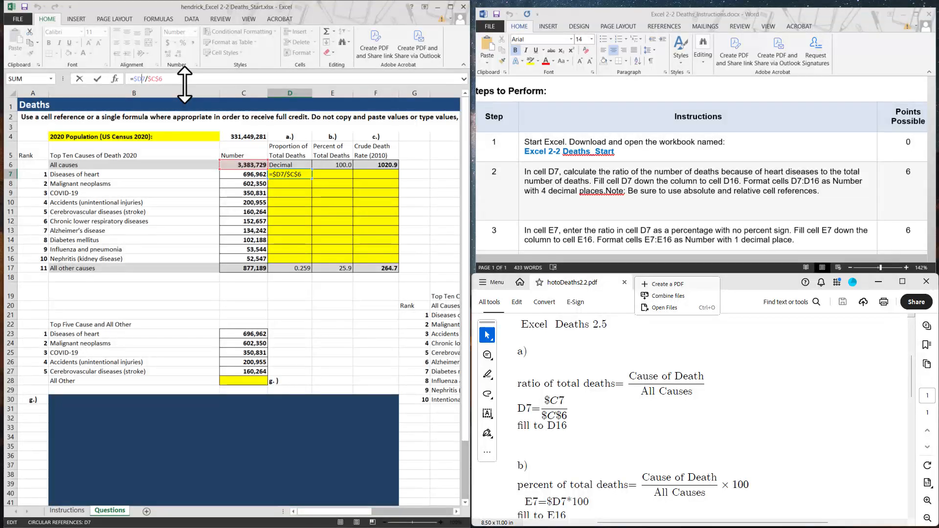
pyautogui.press('BackSpace')
pyautogui.write('C')
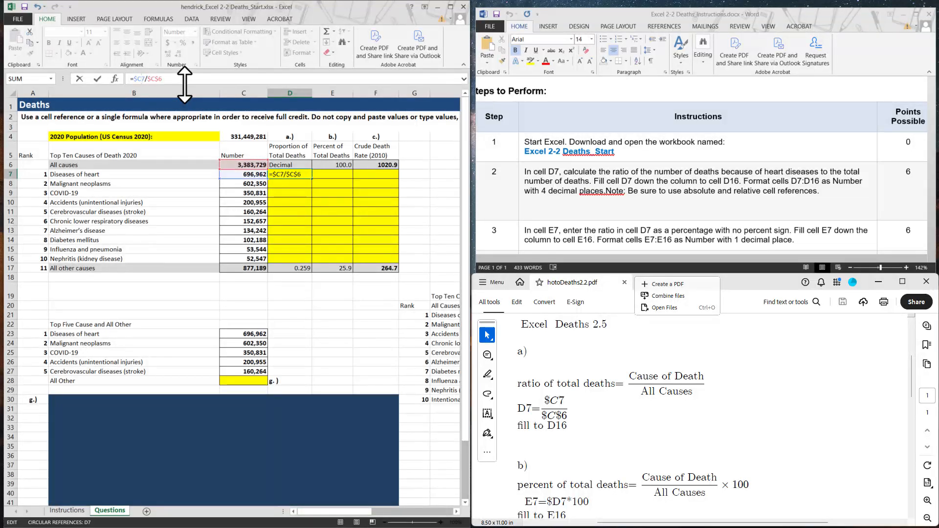
pyautogui.click(429, 154)
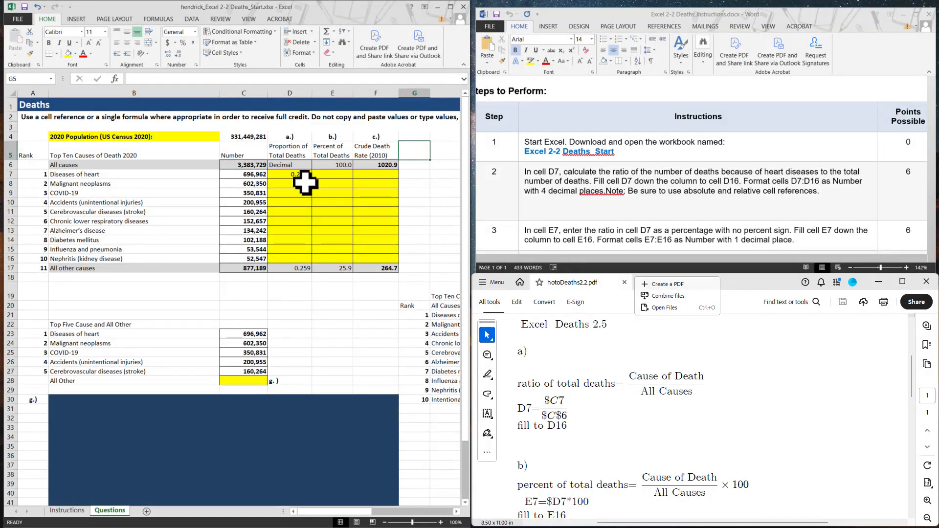
# - Format cell D7 as Number with 4 decimal places and fill its formula down to D16
pyautogui.click(303, 174)
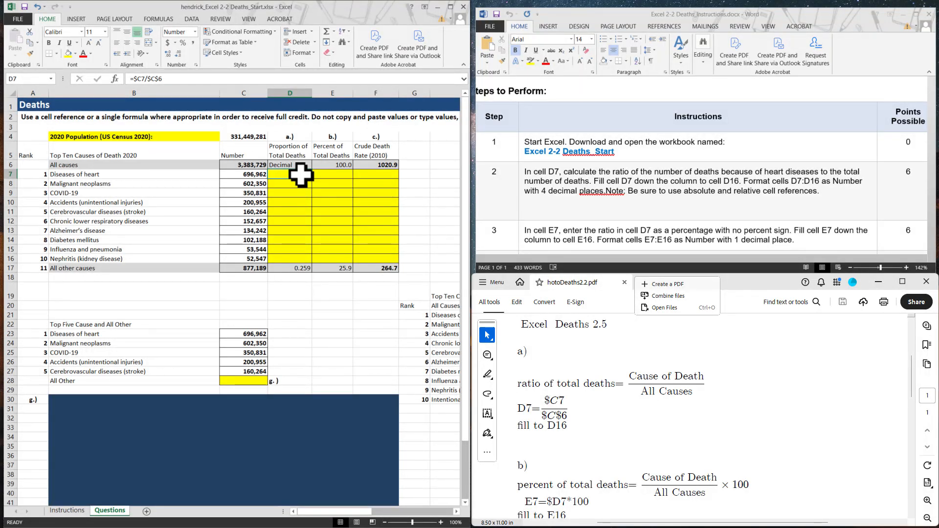
pyautogui.rightClick(301, 175)
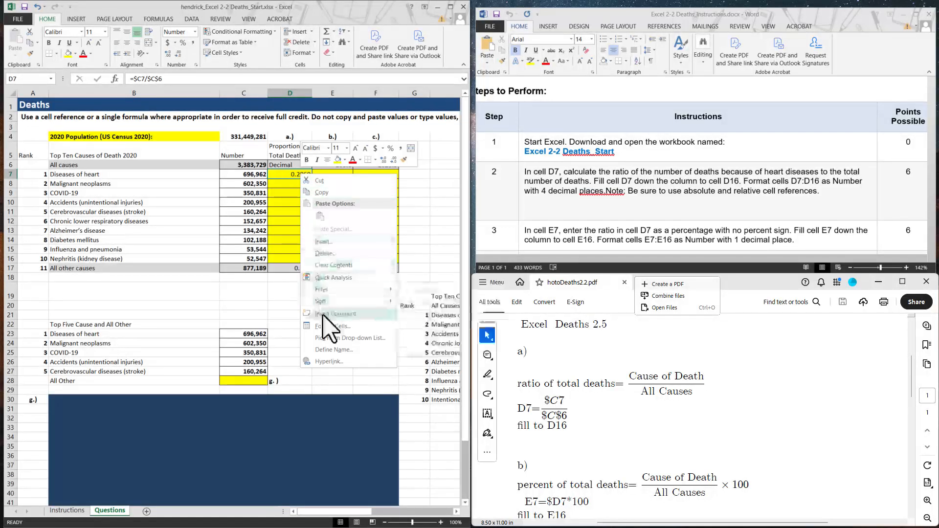
pyautogui.click(325, 327)
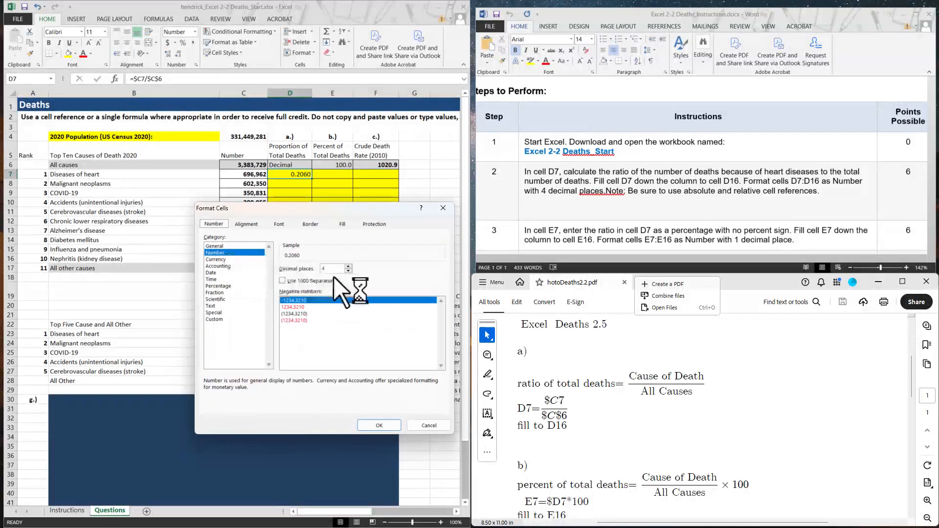
pyautogui.click(380, 425)
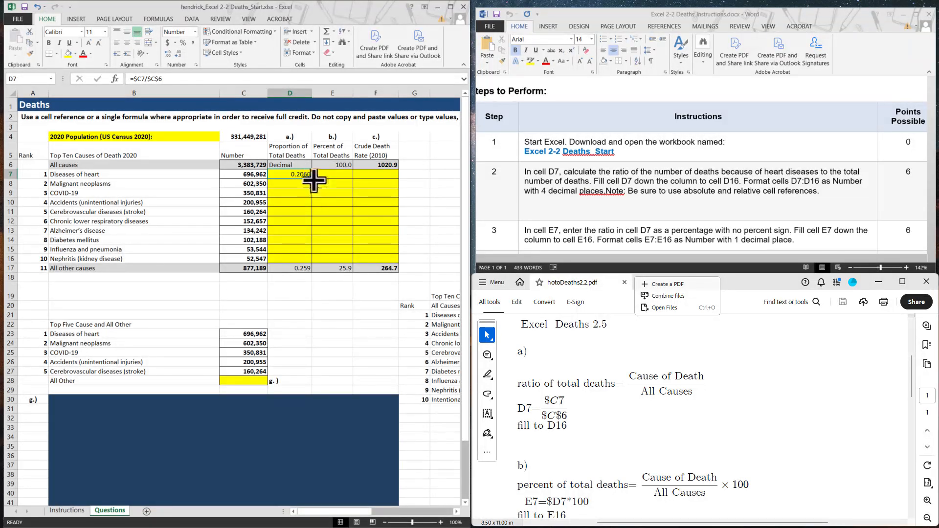
pyautogui.moveTo(312, 178); pyautogui.dragTo(299, 267)
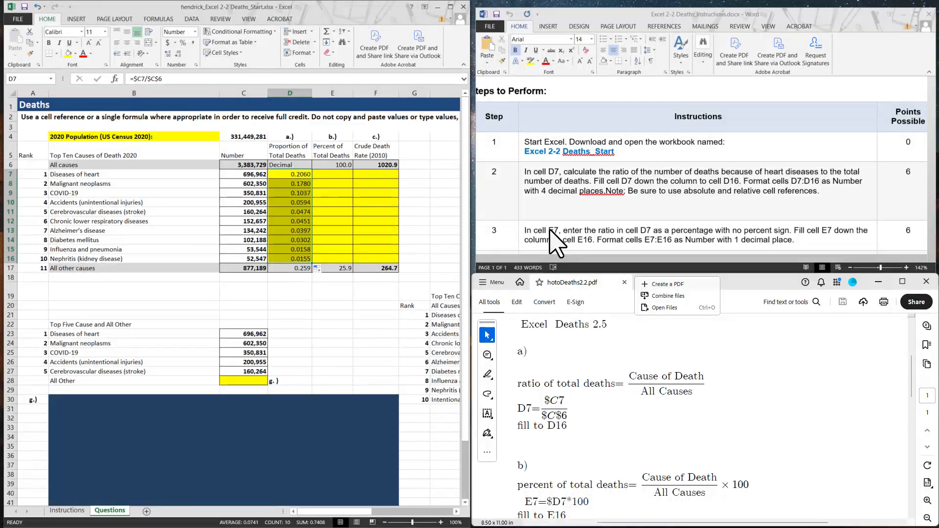
# - Consult the part b formula in the PDF and format cell E7 as Number with 1 decimal place
pyautogui.click(333, 174)
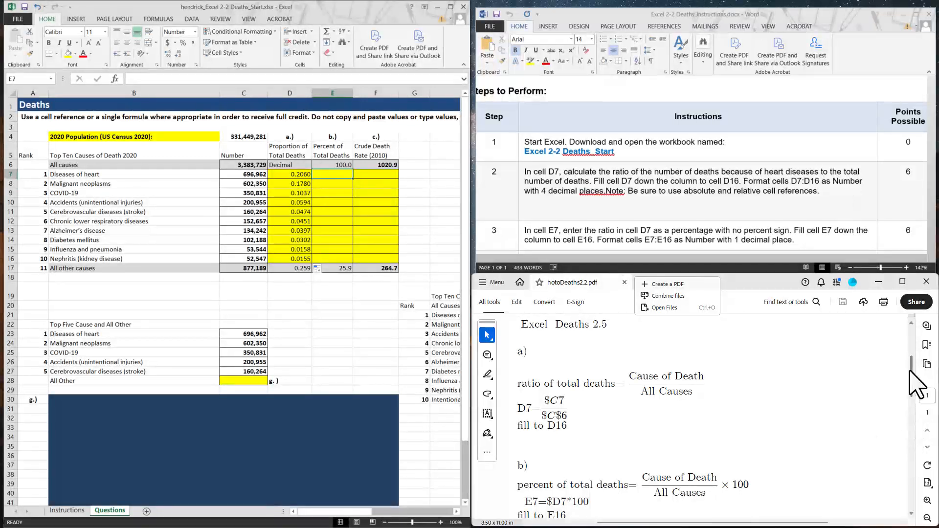
pyautogui.moveTo(911, 371); pyautogui.dragTo(909, 390)
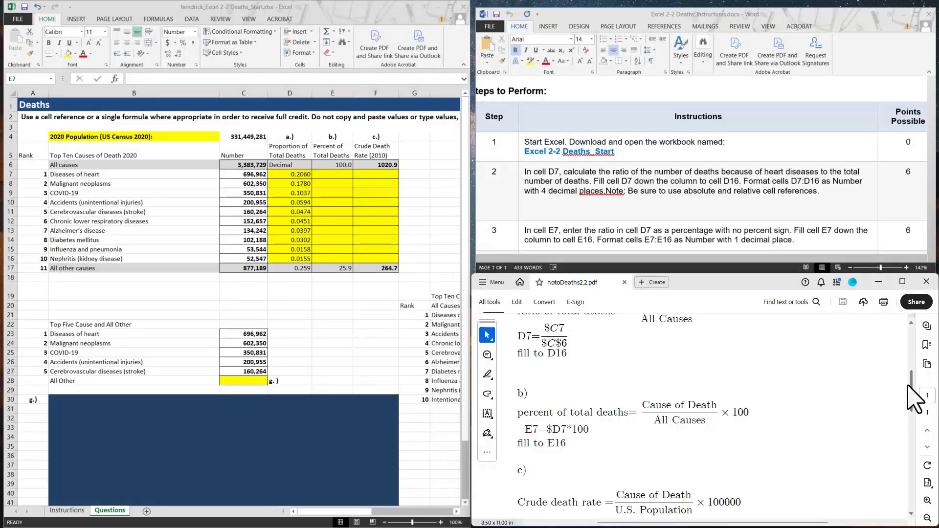
pyautogui.click(336, 175)
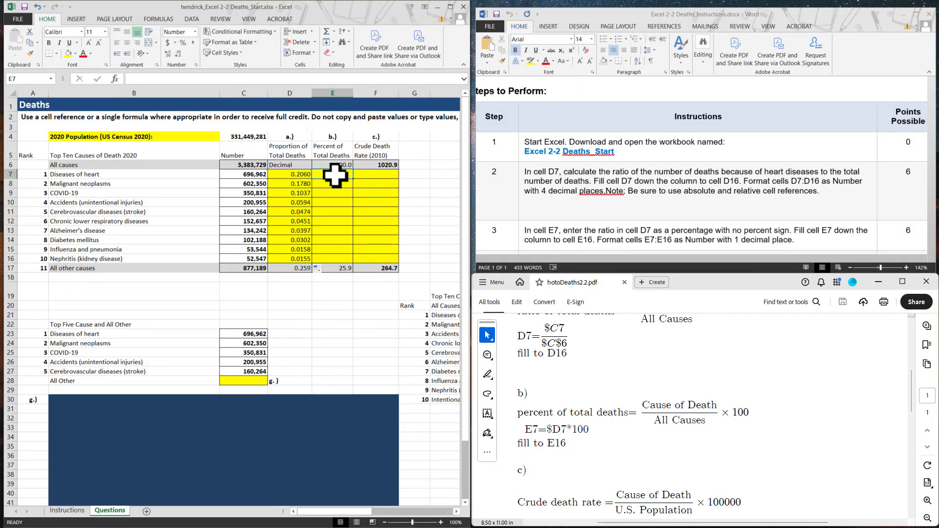
pyautogui.rightClick(335, 176)
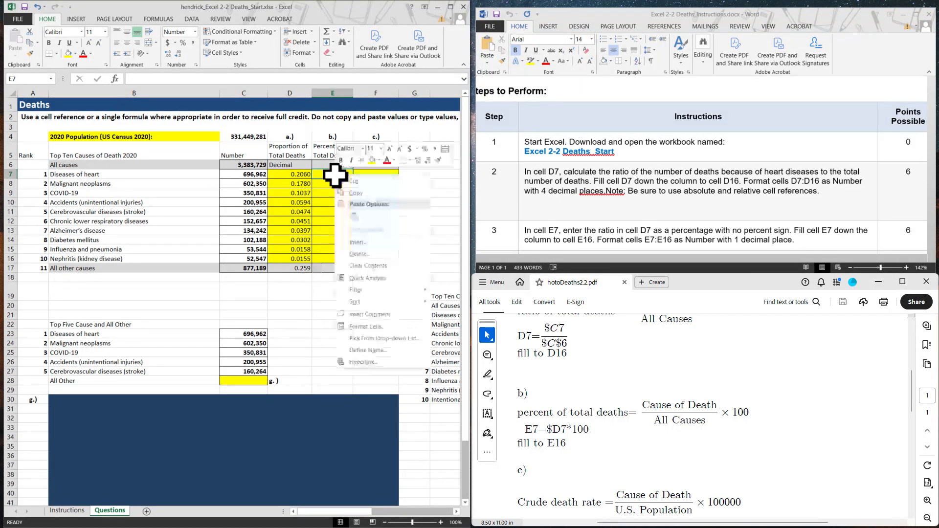
pyautogui.click(367, 327)
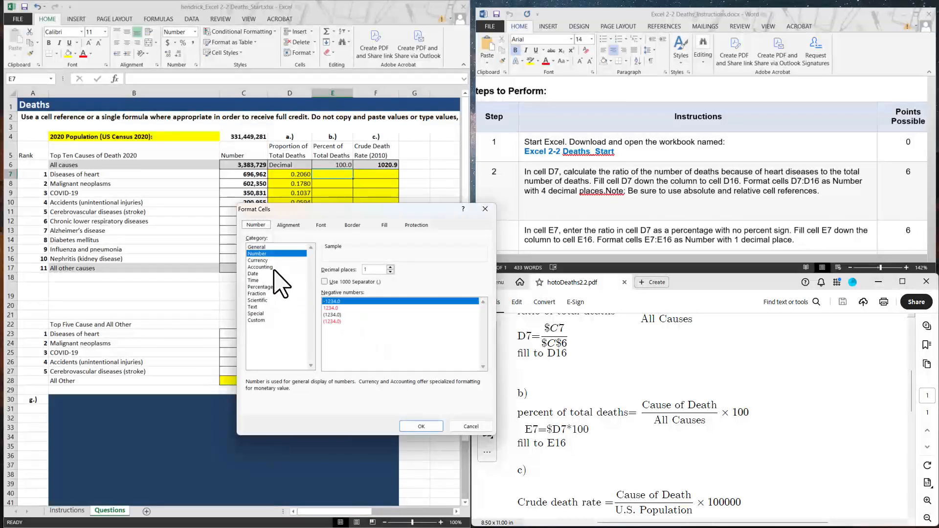
pyautogui.click(420, 426)
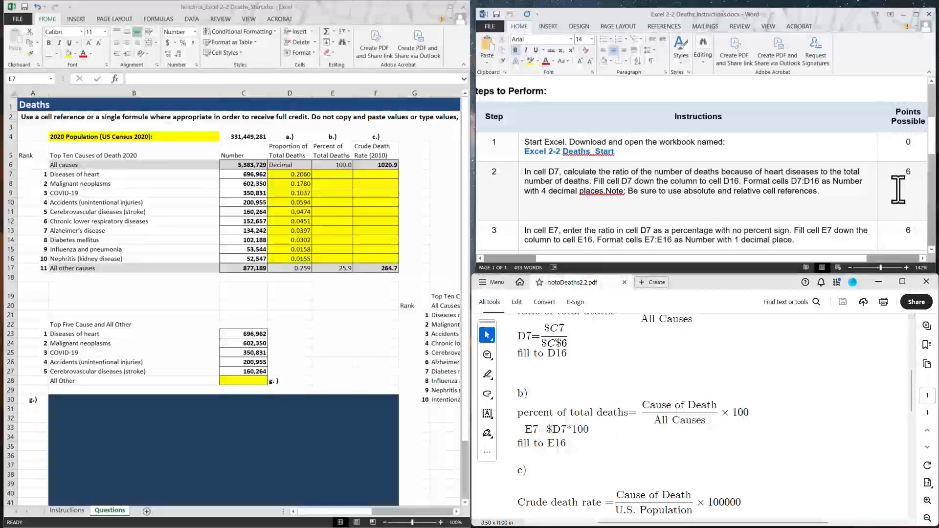
# - Enter the formula =$D7*100 in cell E7 and fill it down to E16
pyautogui.scroll(-1, 935, 158)
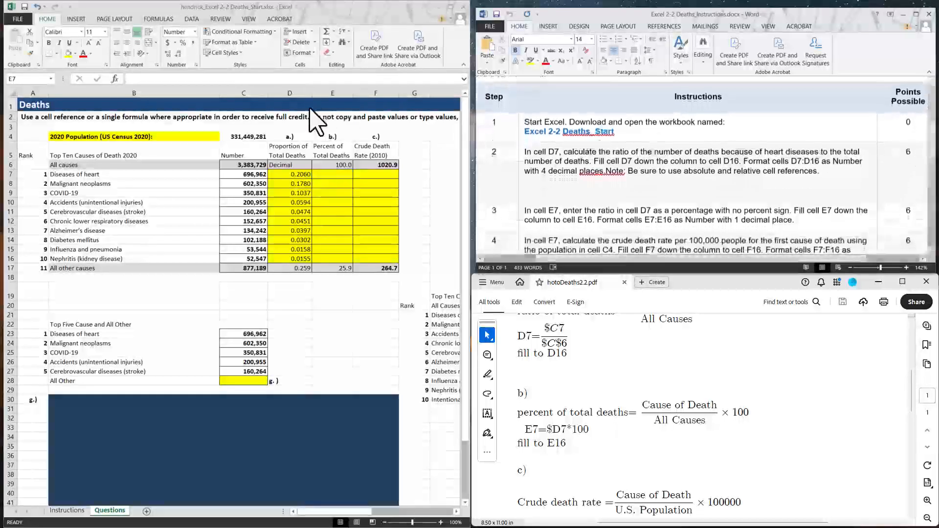
pyautogui.click(206, 68)
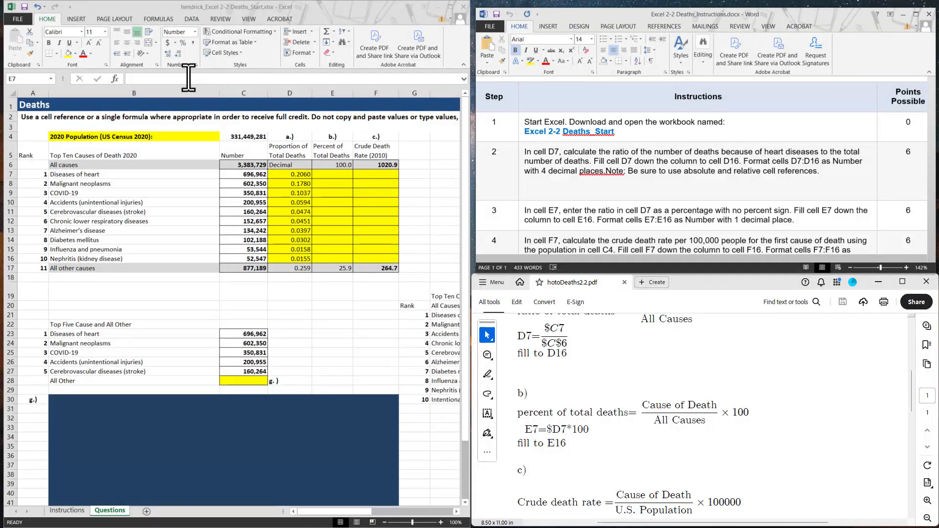
pyautogui.click(189, 78)
pyautogui.click(188, 78)
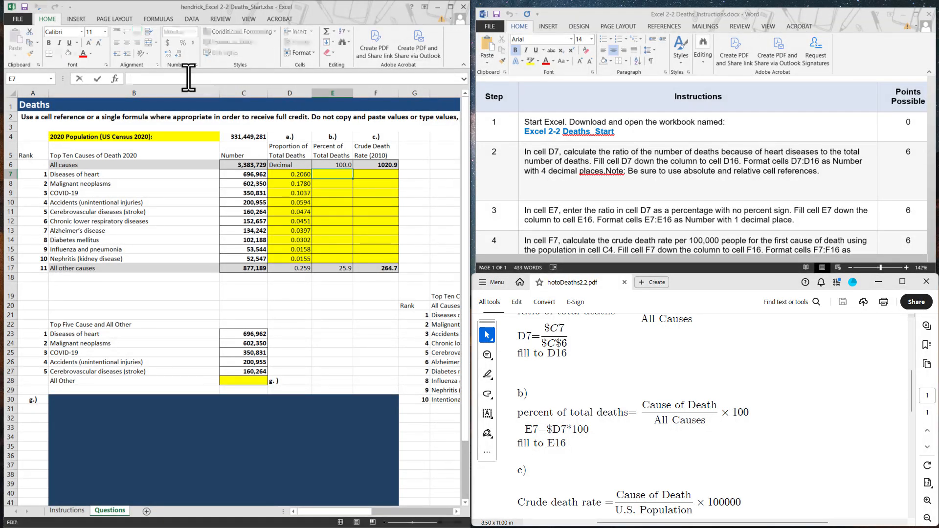
pyautogui.write('=')
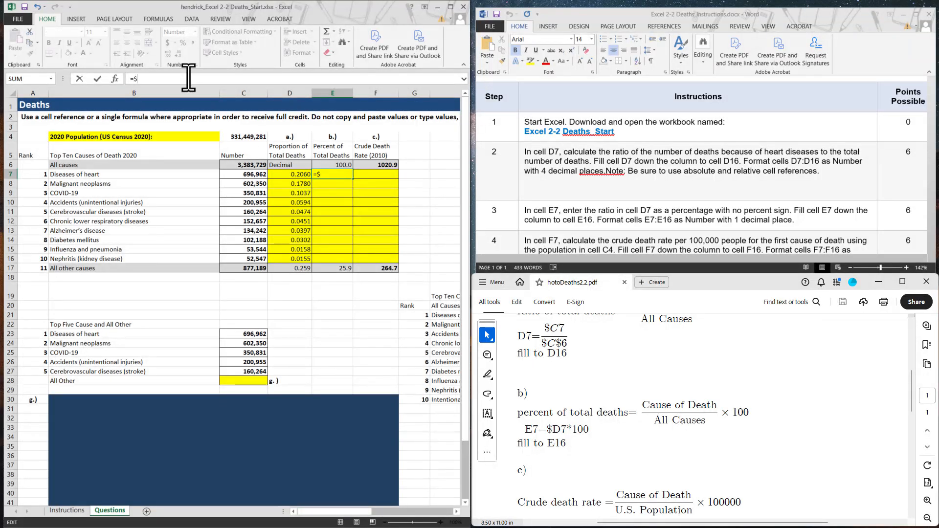
pyautogui.write('$D7*100')
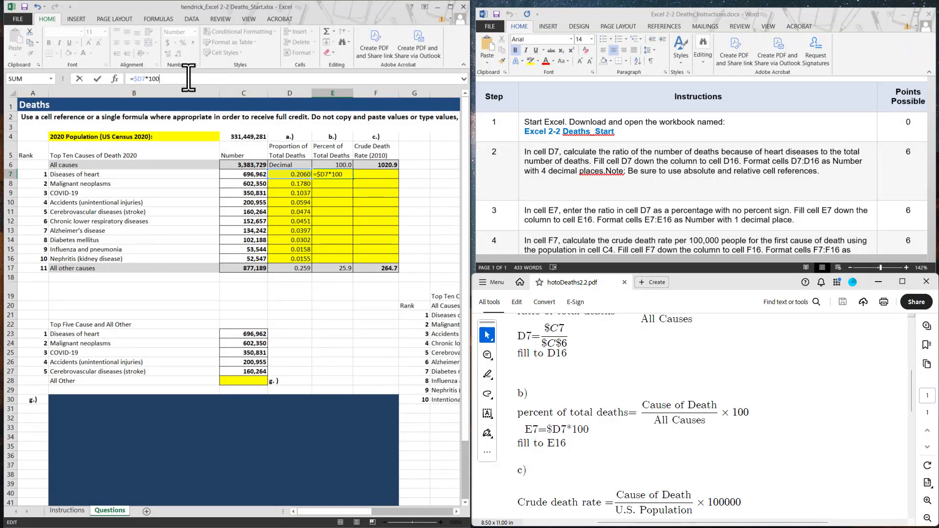
pyautogui.press('Return')
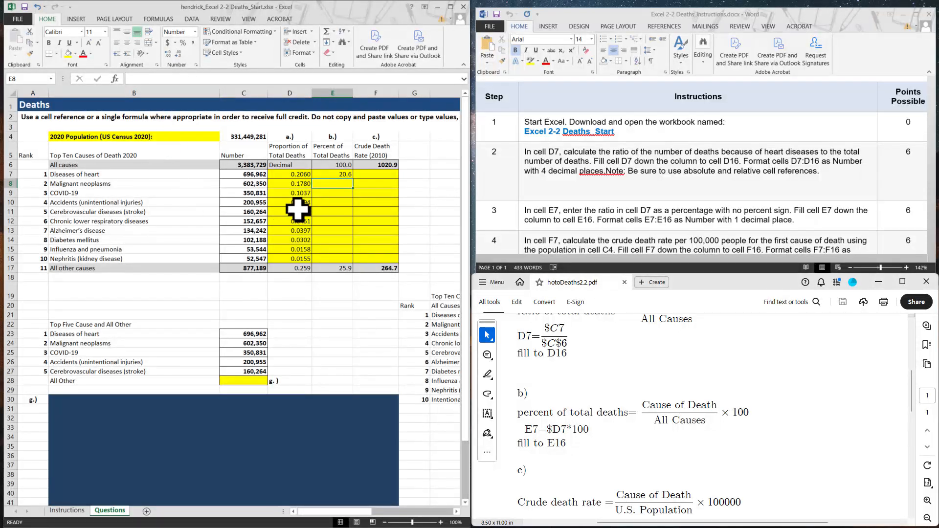
pyautogui.click(345, 176)
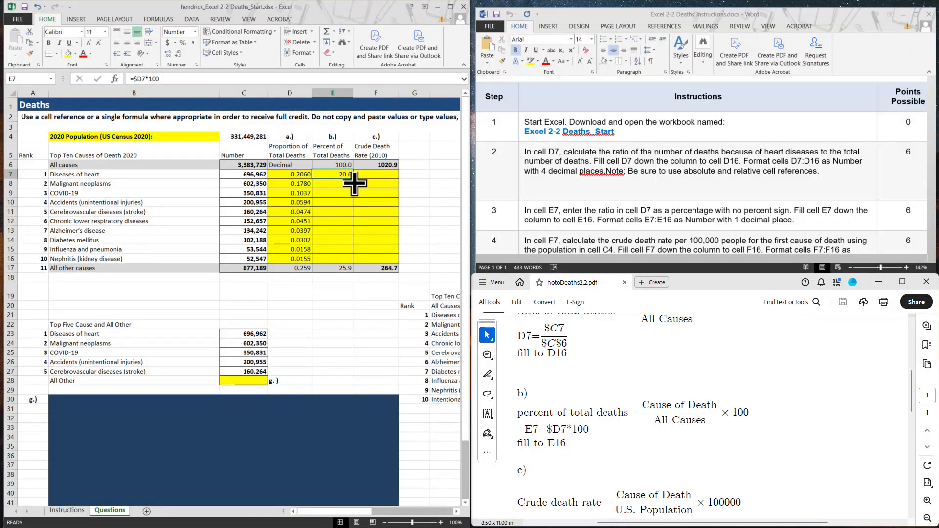
pyautogui.moveTo(355, 183); pyautogui.dragTo(339, 263)
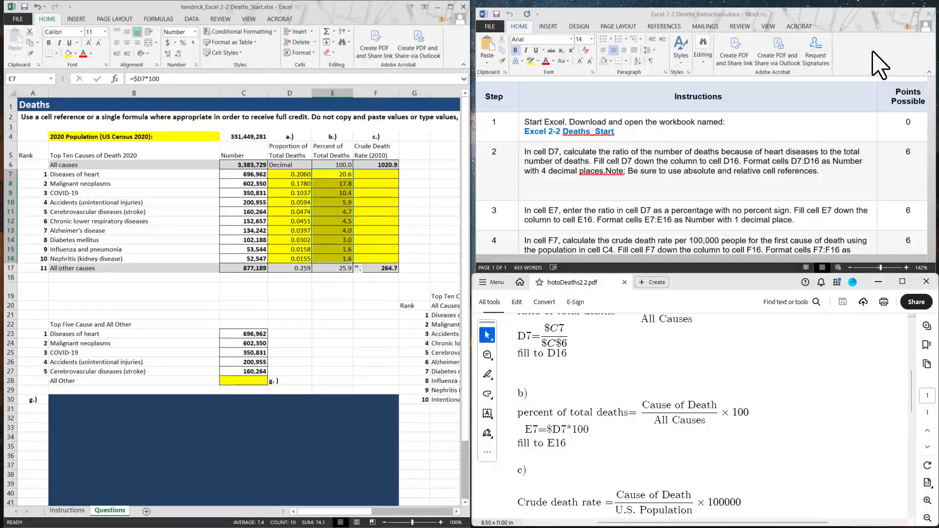
# - Consult instruction 4 and the part c formula in the PDF, and format cell F7 as Number with 1 decimal place
pyautogui.click(880, 66)
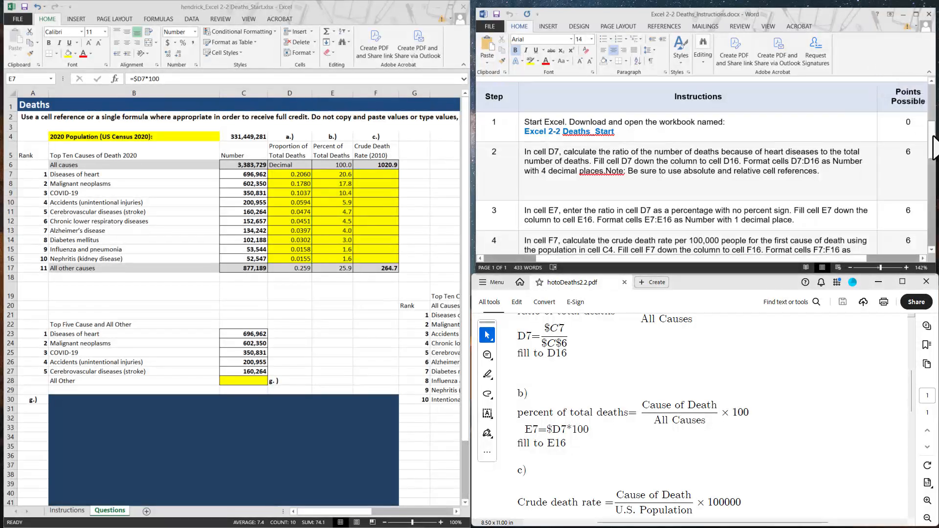
pyautogui.moveTo(935, 147); pyautogui.dragTo(928, 164)
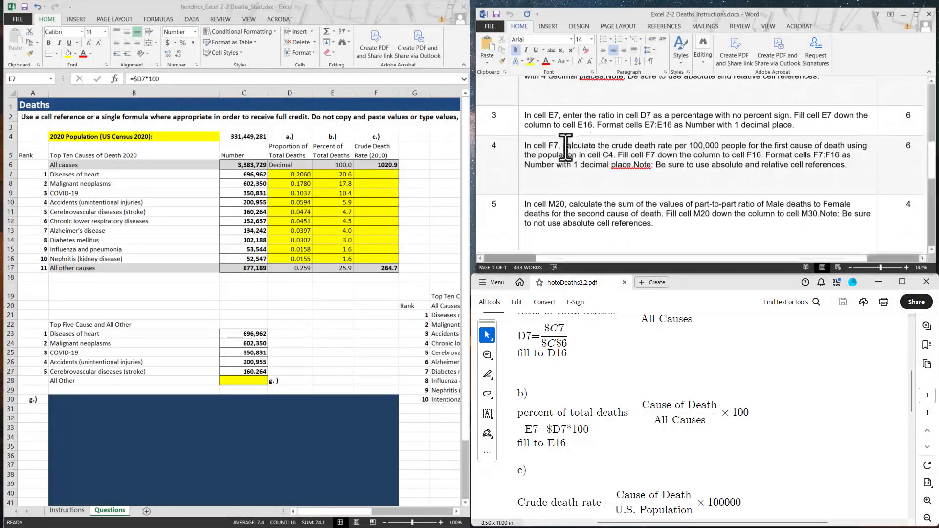
pyautogui.click(378, 174)
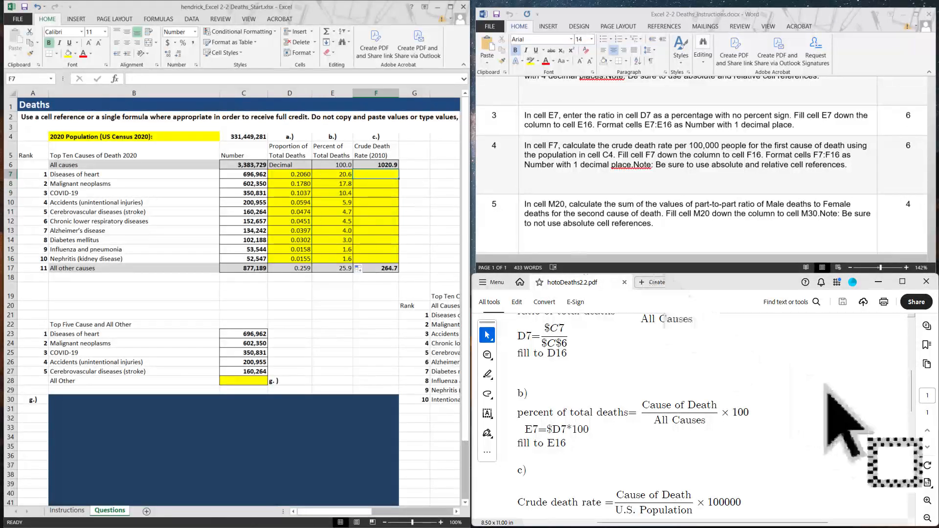
pyautogui.moveTo(911, 388); pyautogui.dragTo(908, 405)
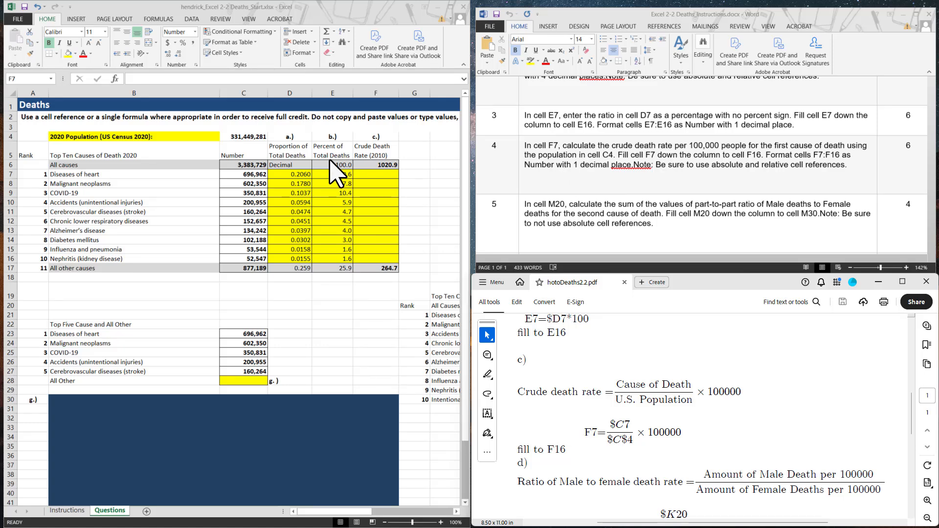
pyautogui.click(375, 174)
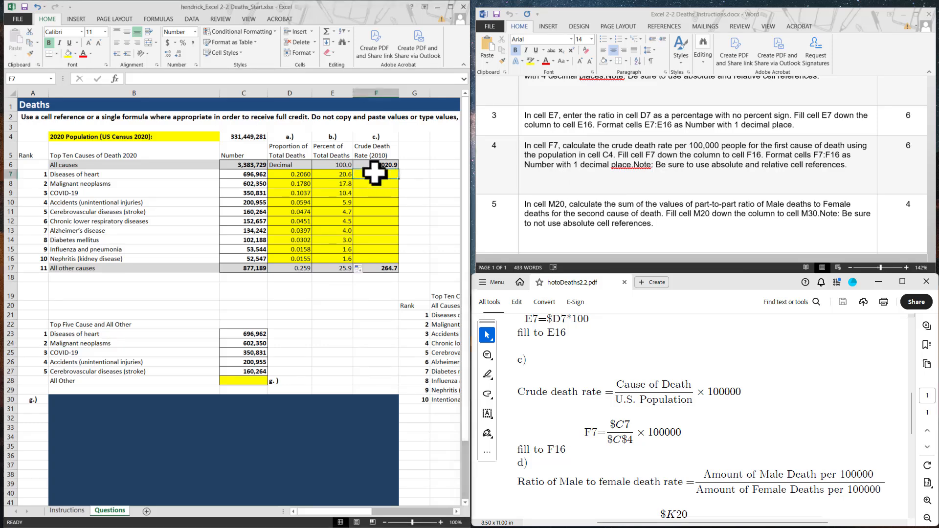
pyautogui.rightClick(375, 173)
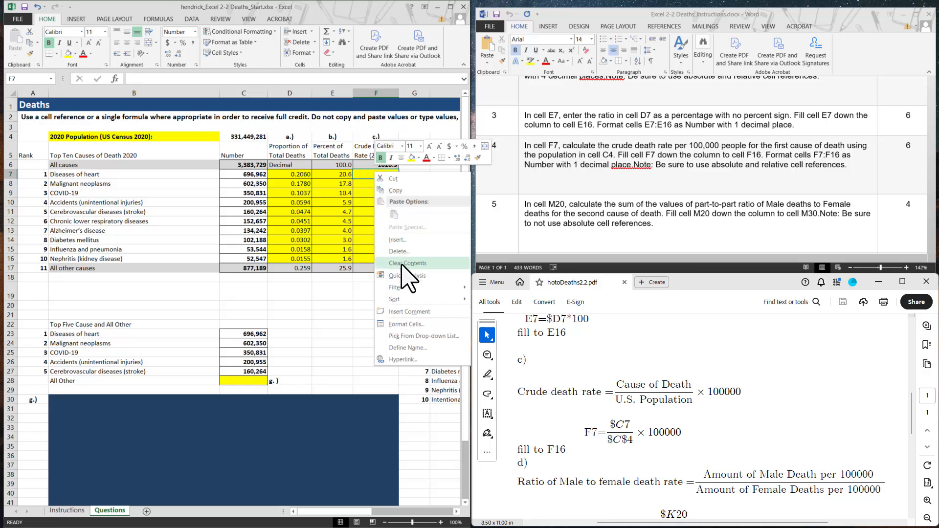
pyautogui.click(400, 324)
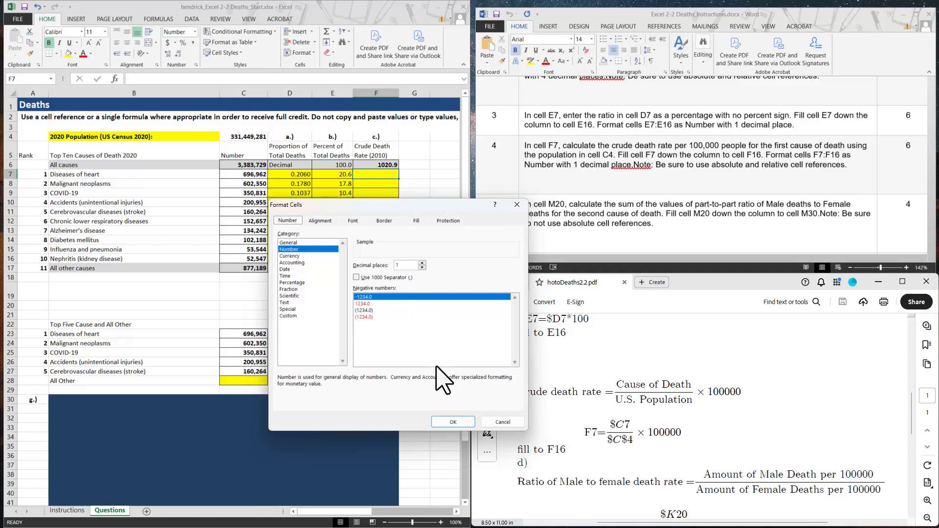
pyautogui.click(452, 422)
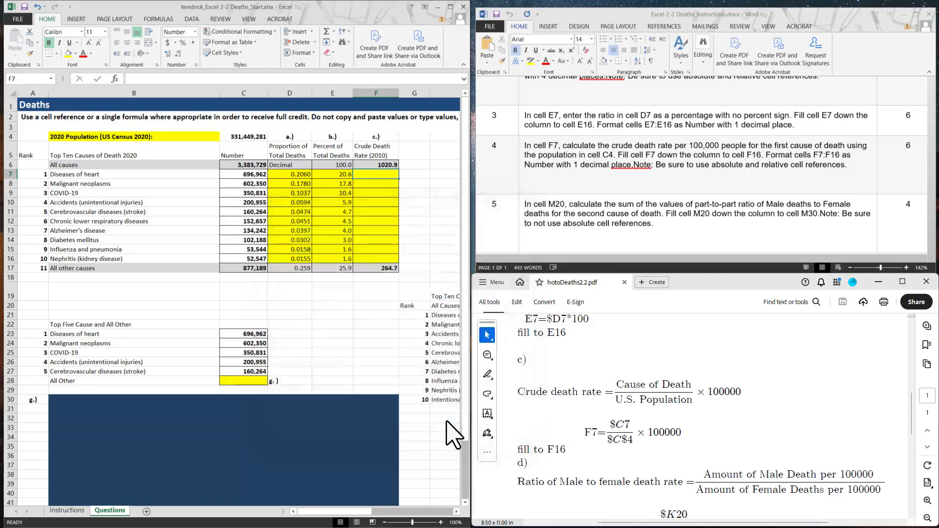
# - Enter the crude death rate formula =$C7/$C$4*100000 in cell F7 and fill it down to F16
pyautogui.click(170, 79)
pyautogui.write('=')
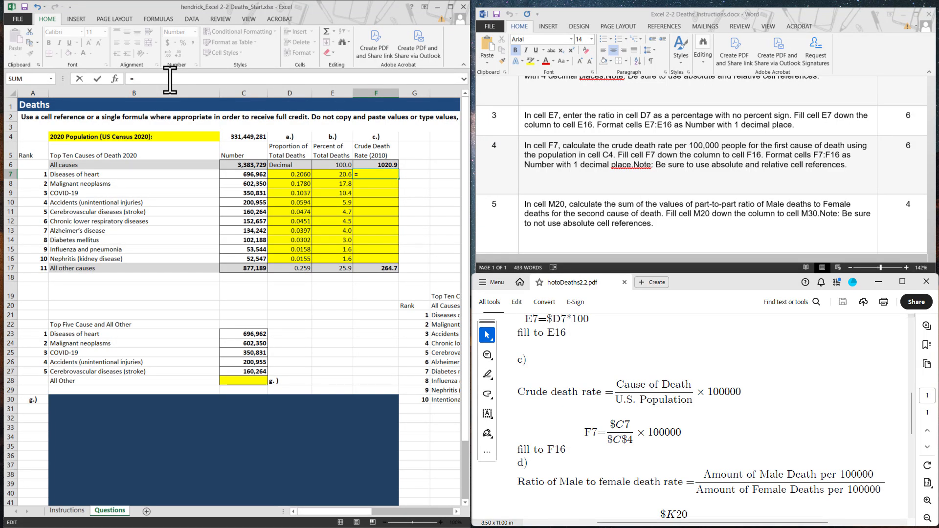
pyautogui.write('$C7/$C')
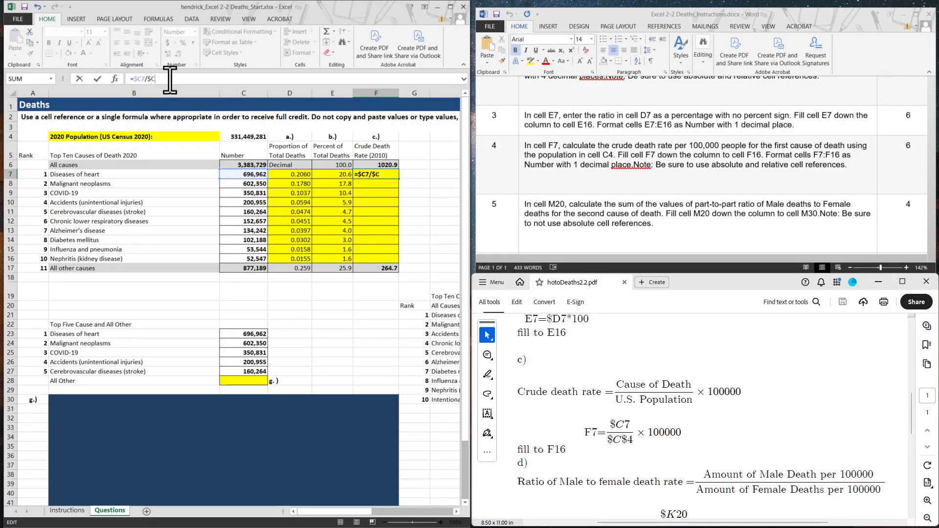
pyautogui.write('$4*1')
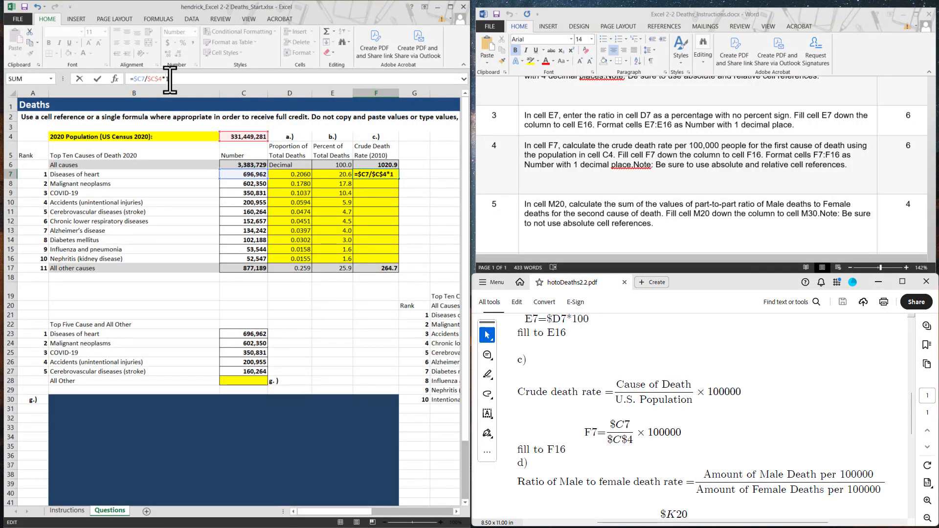
pyautogui.write('00000')
pyautogui.press('Return')
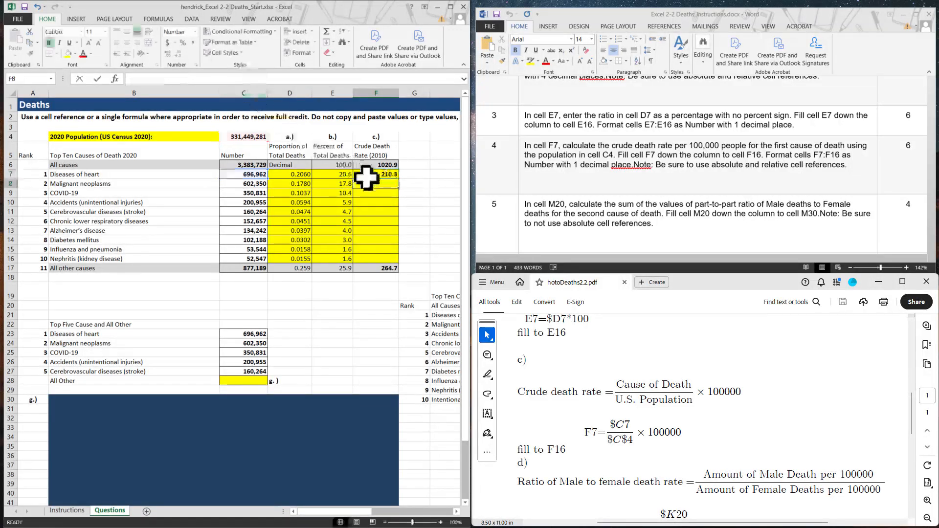
pyautogui.click(388, 174)
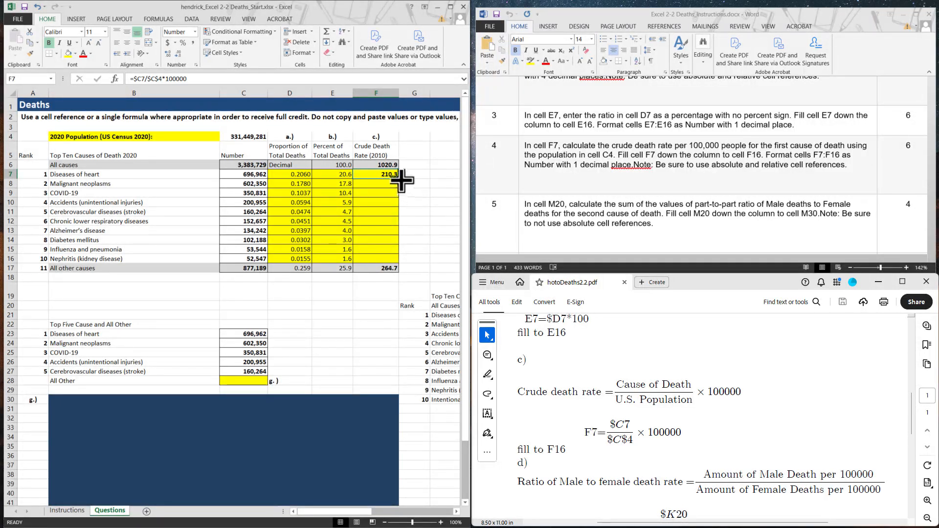
pyautogui.moveTo(400, 179); pyautogui.dragTo(380, 264)
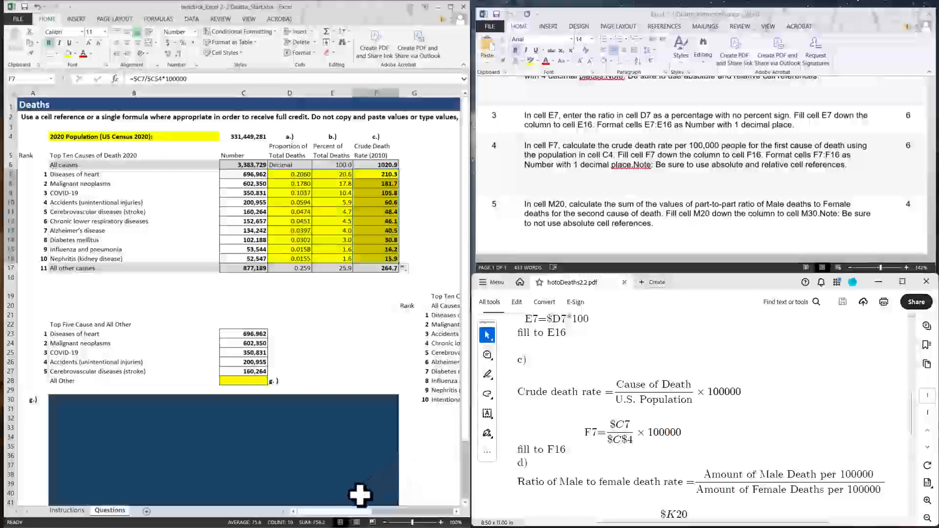
# - Consult the part d formula in the PDF, enter the male-to-female ratio =$K20/$L20 in cell M20 and fill it down to M30
pyautogui.moveTo(352, 511); pyautogui.dragTo(388, 517)
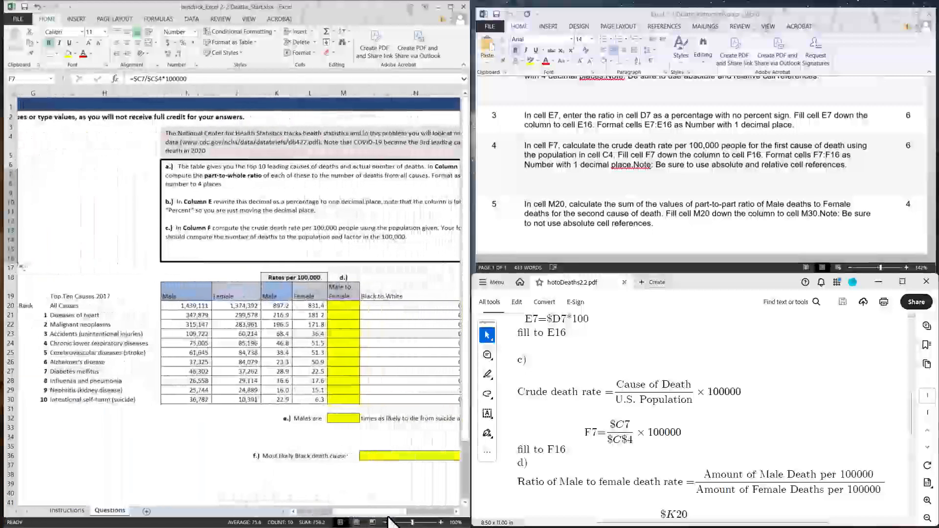
pyautogui.click(345, 305)
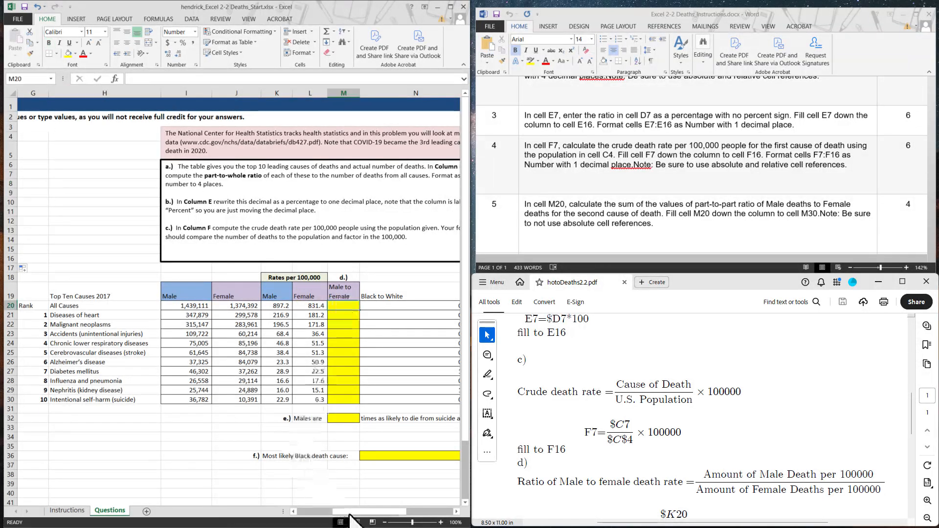
pyautogui.moveTo(353, 512); pyautogui.dragTo(354, 512)
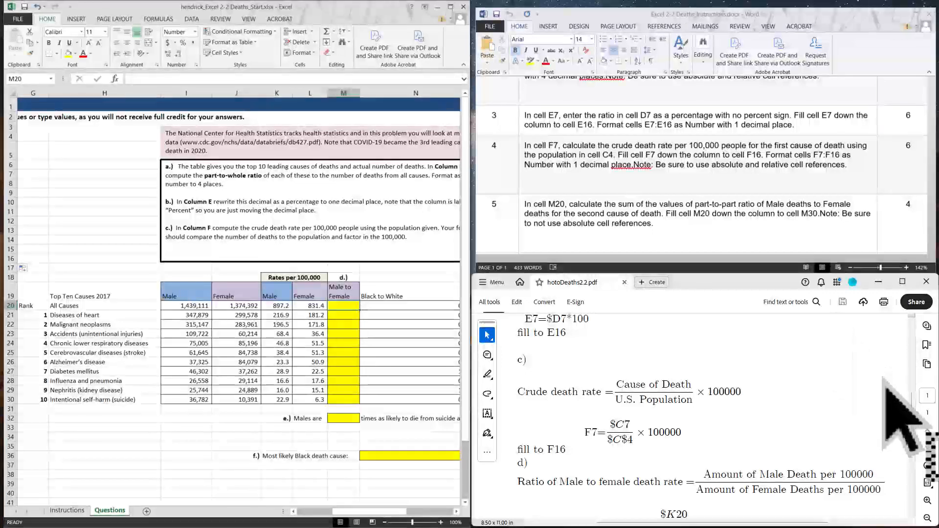
pyautogui.moveTo(912, 407); pyautogui.dragTo(910, 427)
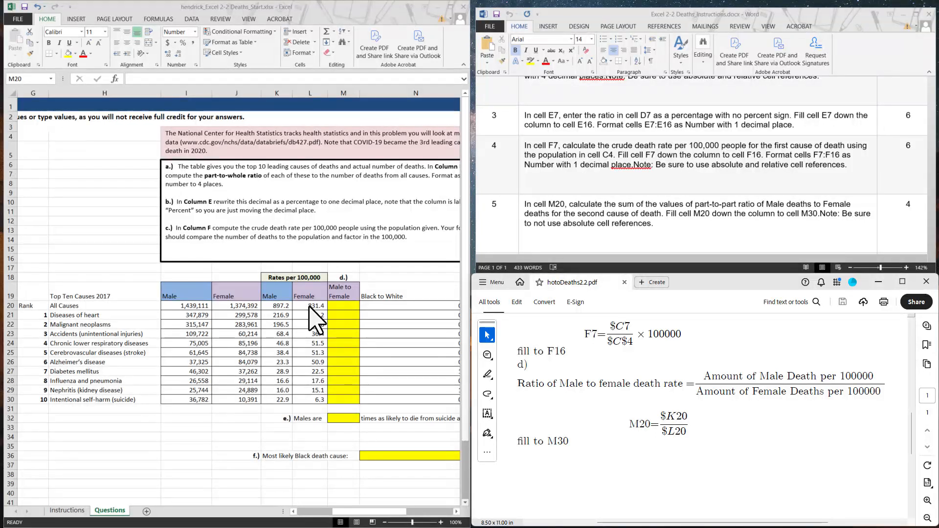
pyautogui.click(345, 306)
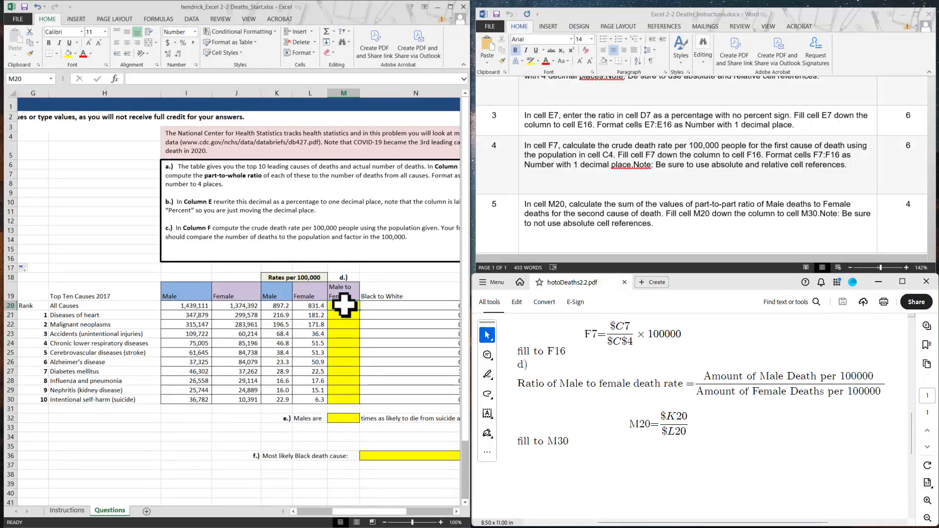
pyautogui.click(174, 78)
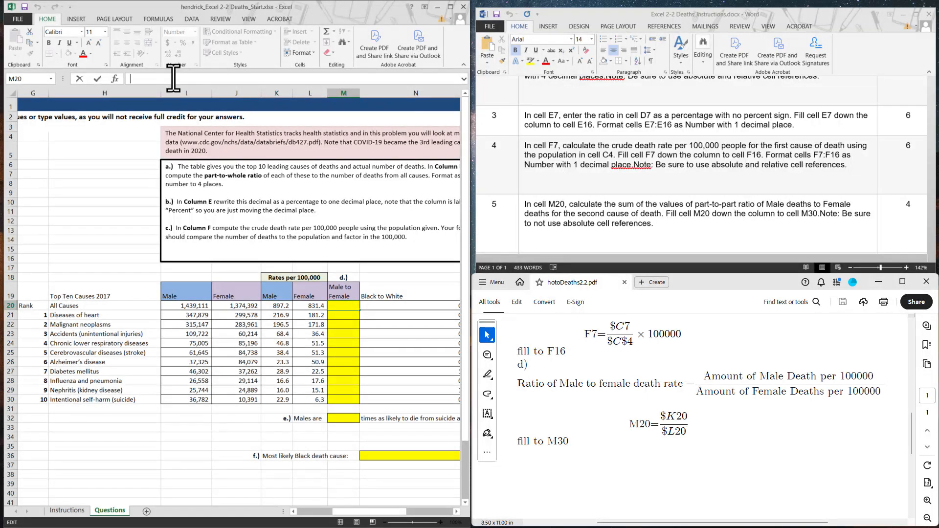
pyautogui.write('=')
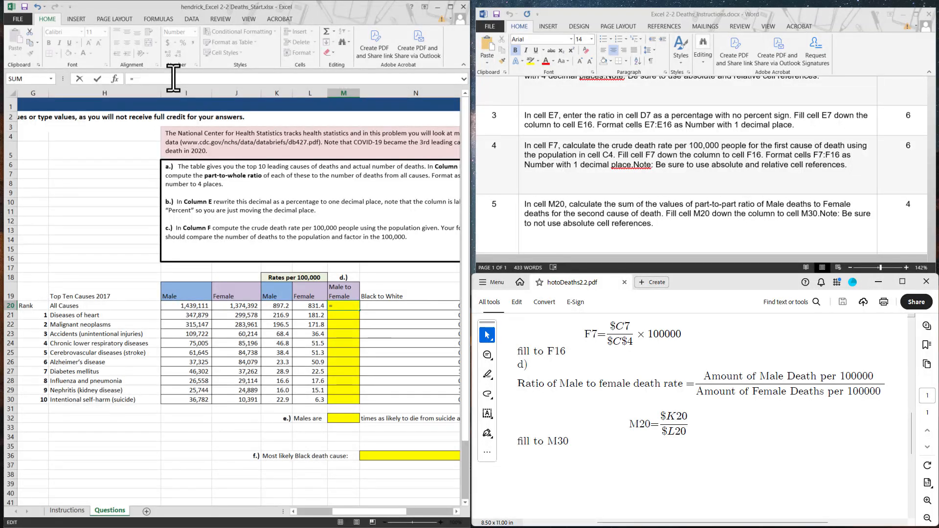
pyautogui.write('$K20/$')
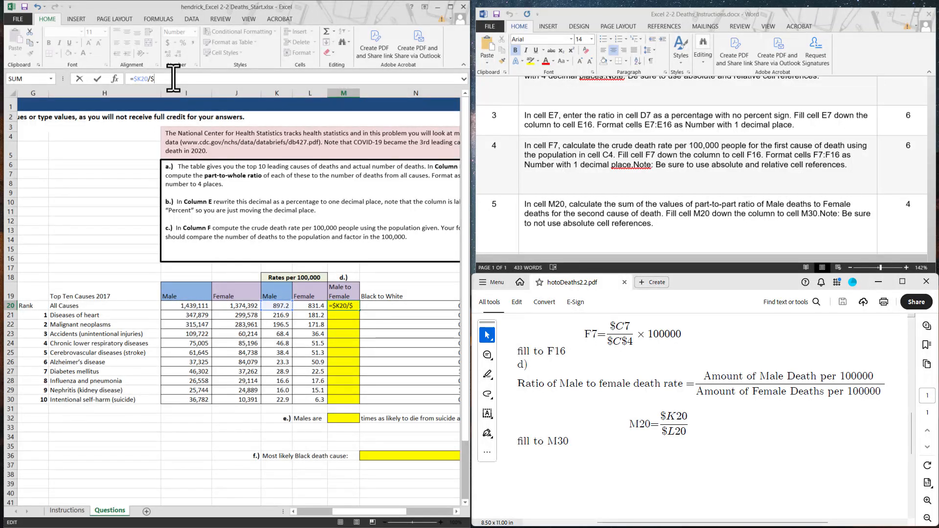
pyautogui.write('L20')
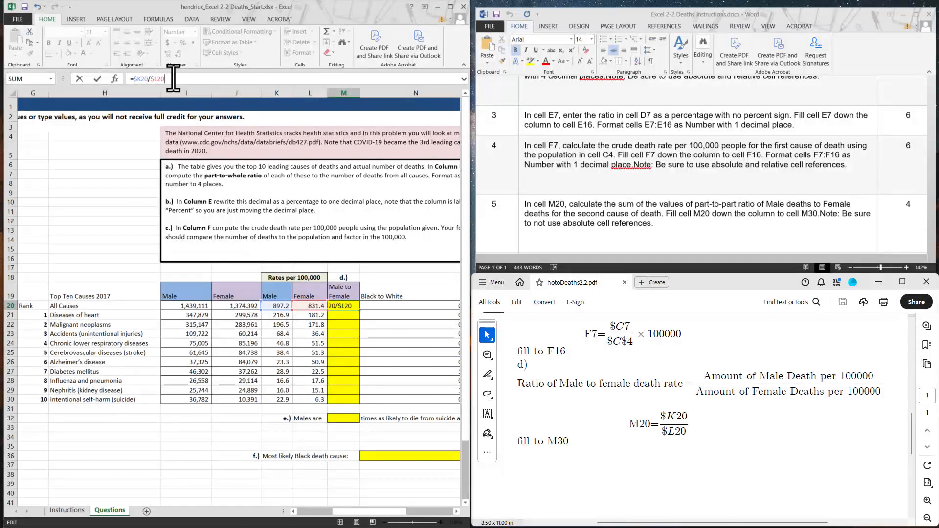
pyautogui.press('Return')
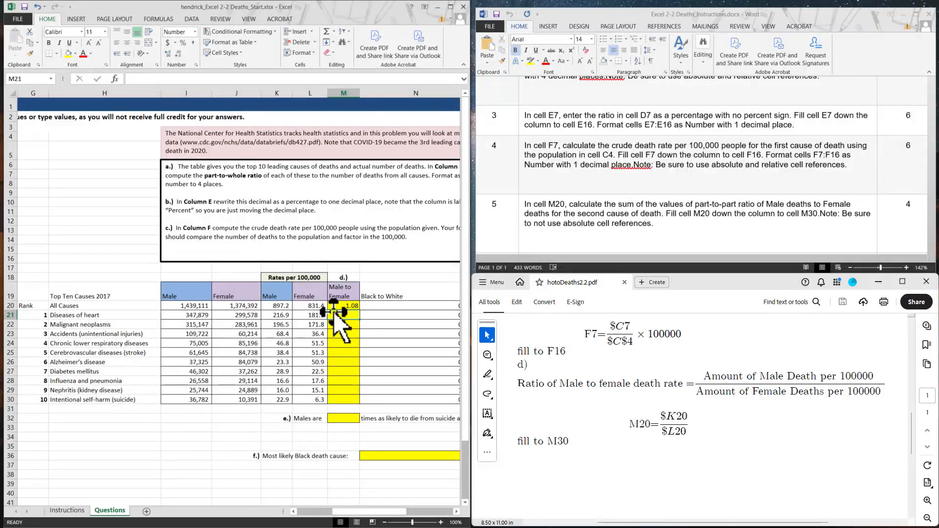
pyautogui.click(350, 307)
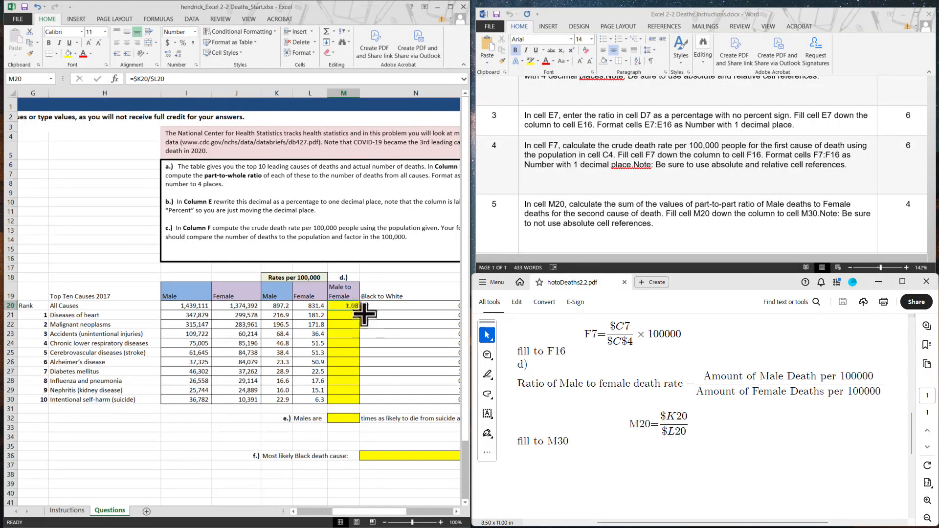
pyautogui.moveTo(362, 311); pyautogui.dragTo(341, 407)
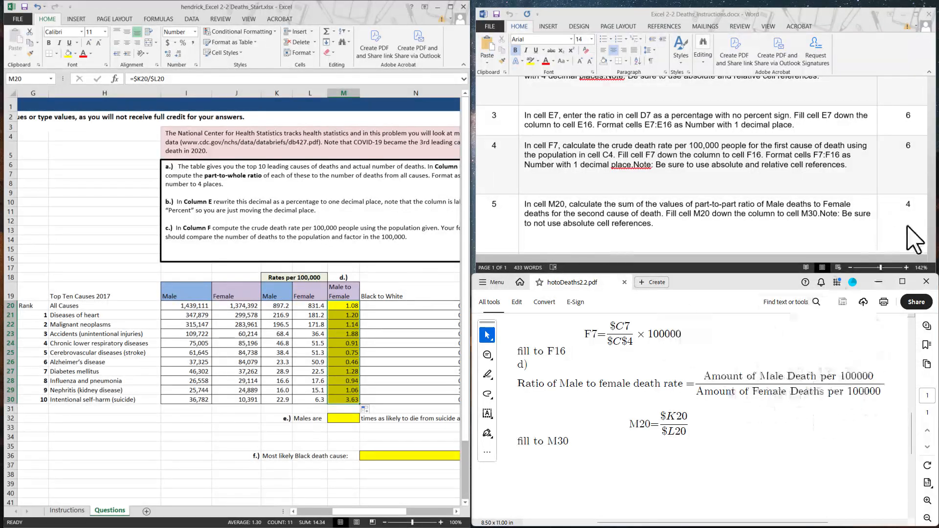
# - Consult instruction 6 in the Word document and enter =M30 in cell M32 to reference the male-to-female suicide ratio
pyautogui.click(908, 226)
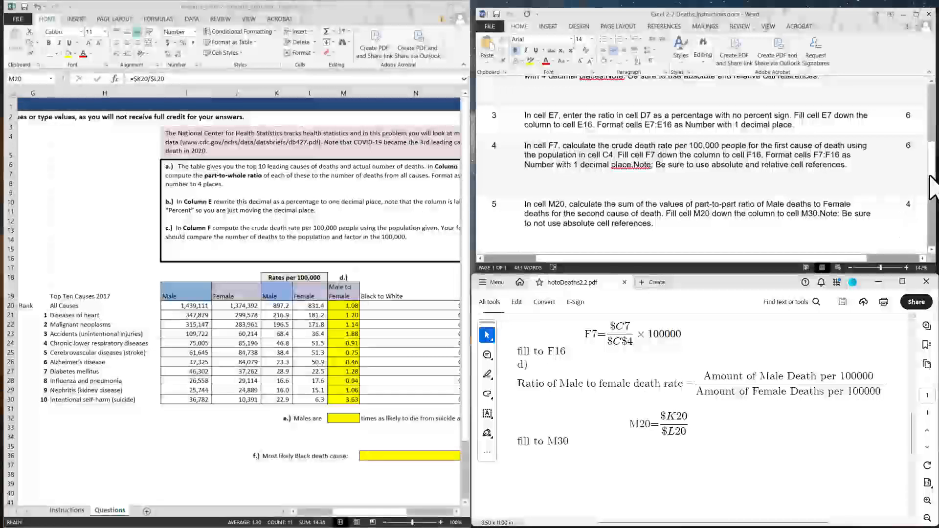
pyautogui.moveTo(933, 169); pyautogui.dragTo(933, 186)
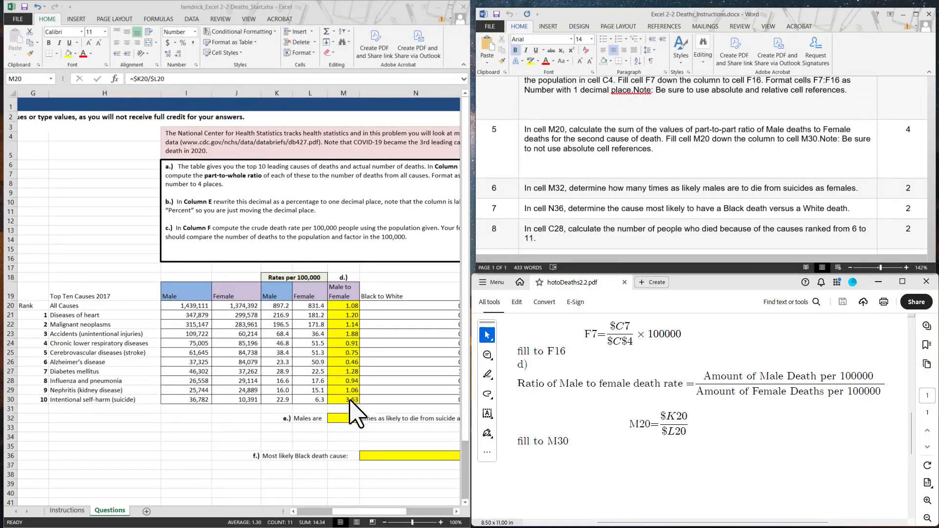
pyautogui.click(334, 418)
pyautogui.click(335, 418)
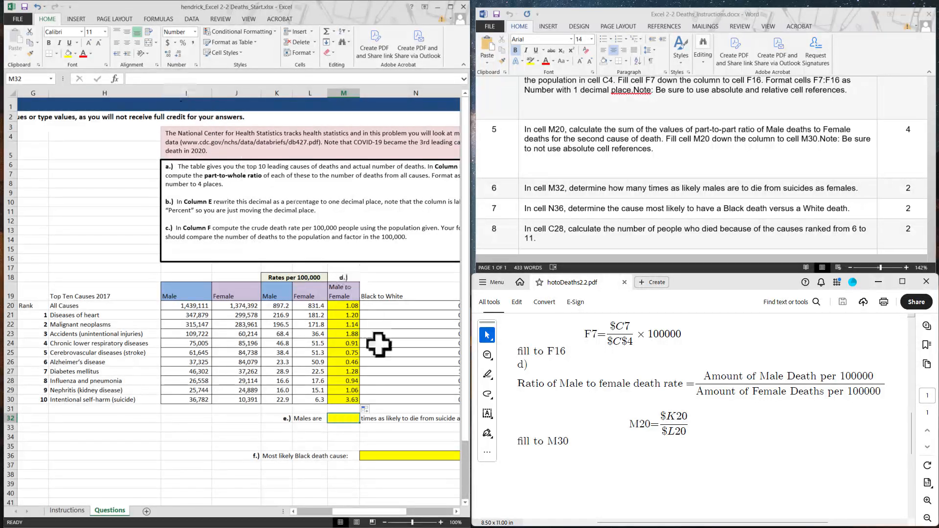
pyautogui.click(347, 402)
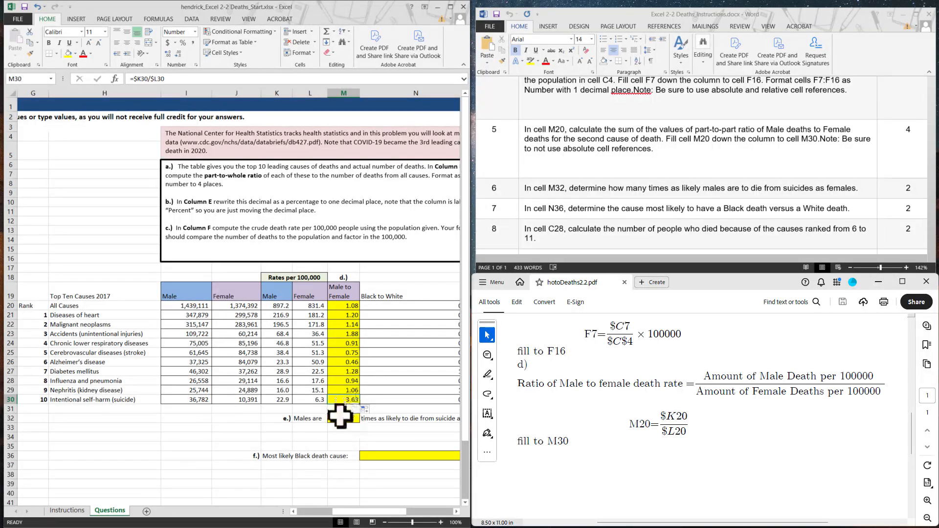
pyautogui.click(340, 420)
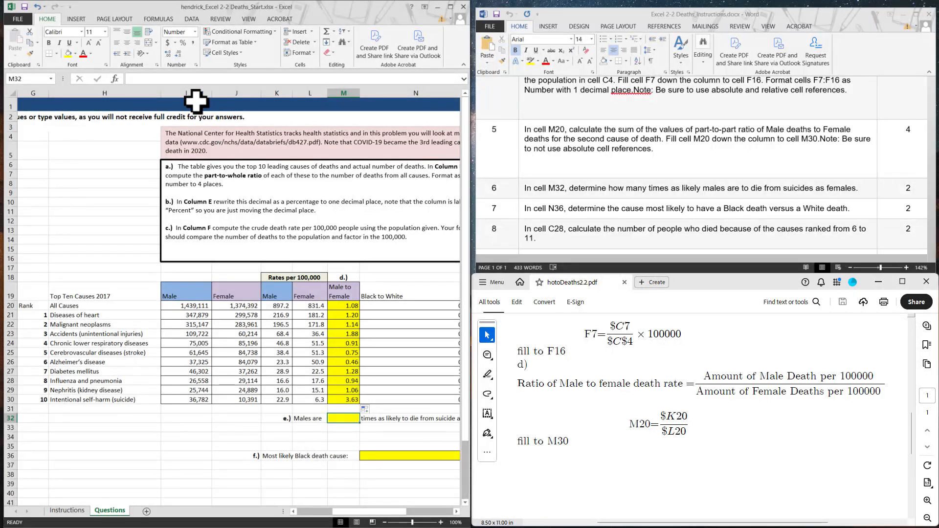
pyautogui.click(168, 78)
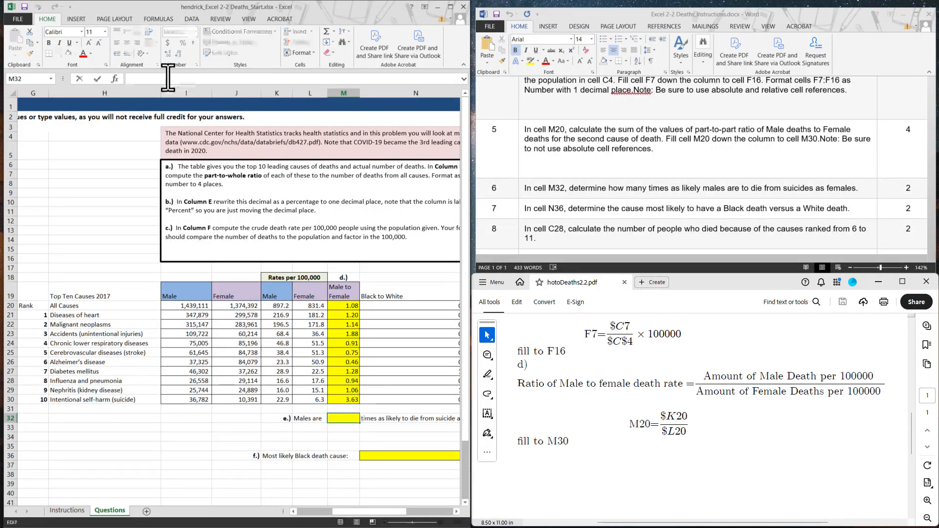
pyautogui.write('=')
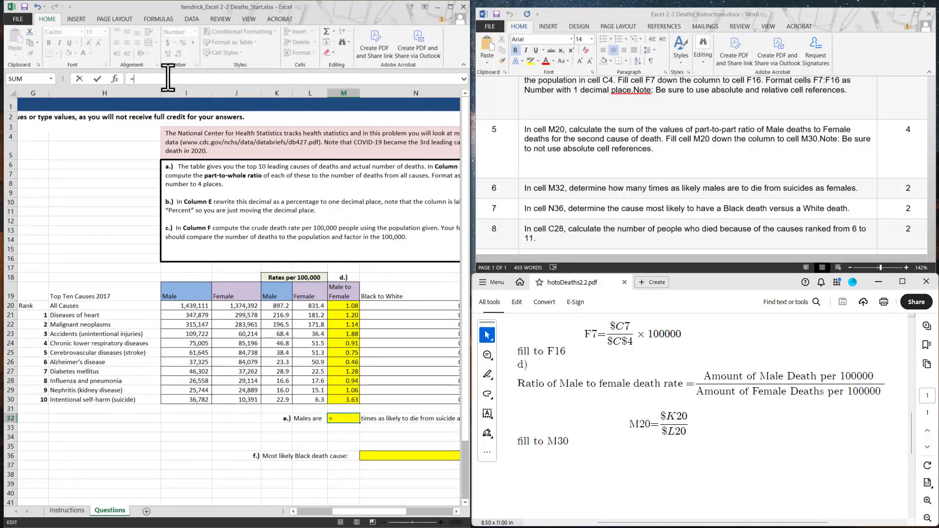
pyautogui.write('M30')
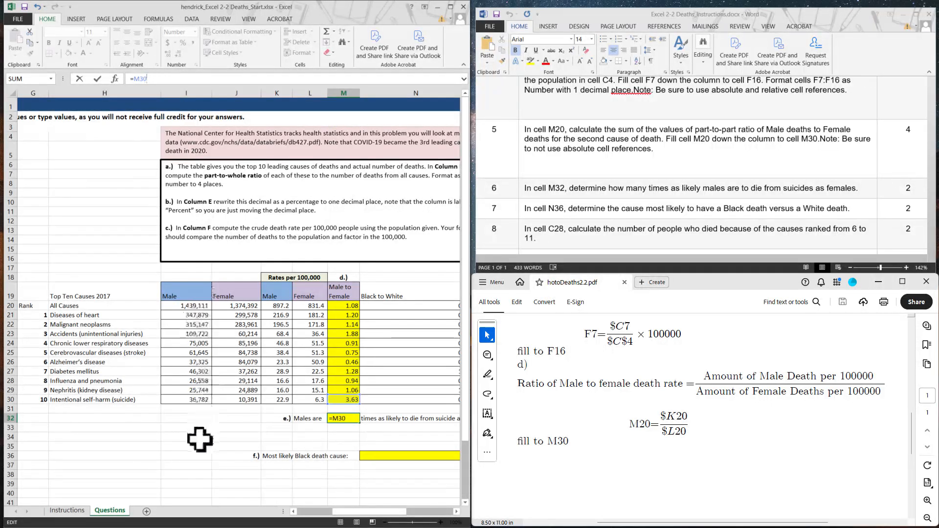
pyautogui.press('Return')
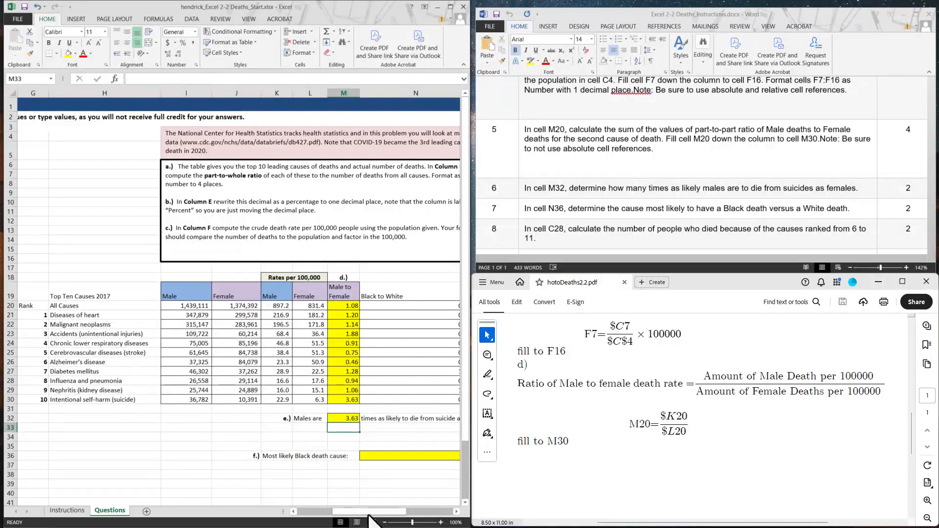
# - Review the Black to White ratios by cause and choose Chronic lower respiratory diseases in cell N36 as the most likely Black death cause
pyautogui.moveTo(370, 512); pyautogui.dragTo(377, 512)
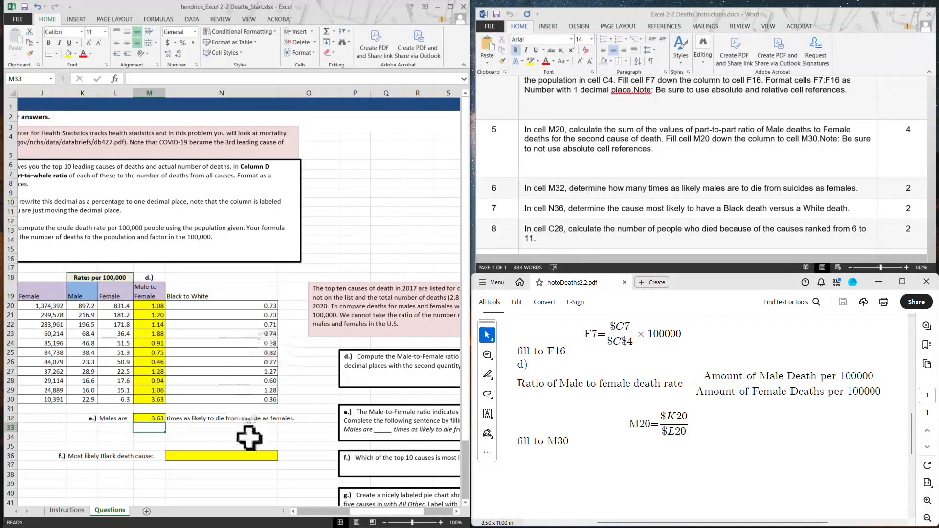
pyautogui.moveTo(367, 509); pyautogui.dragTo(343, 505)
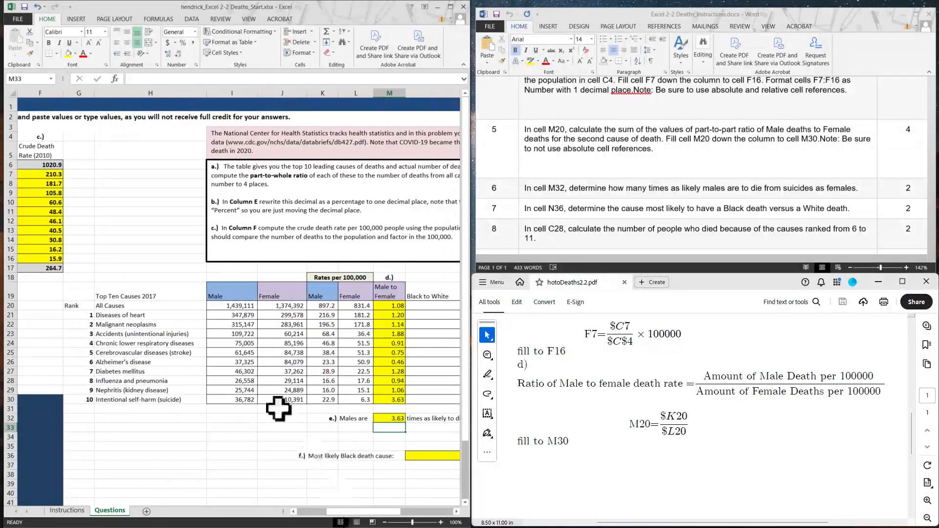
pyautogui.click(180, 342)
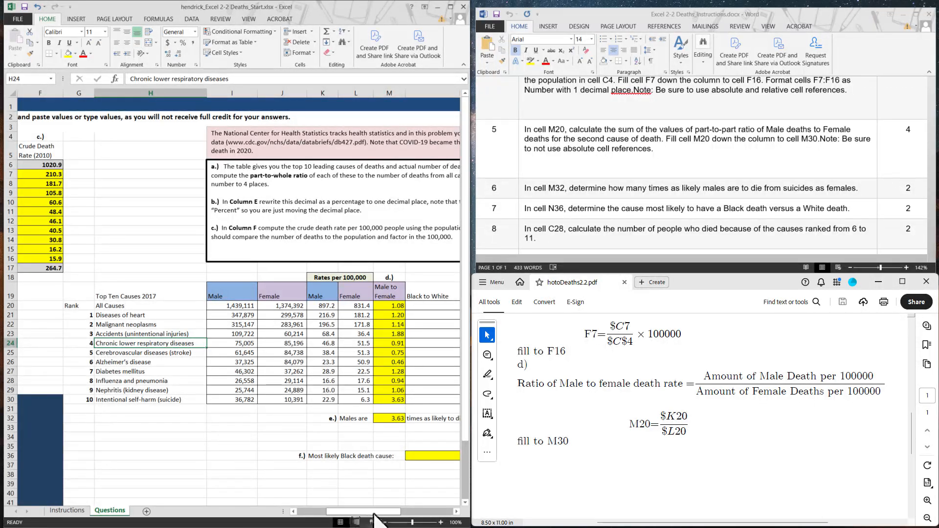
pyautogui.moveTo(376, 514); pyautogui.dragTo(388, 515)
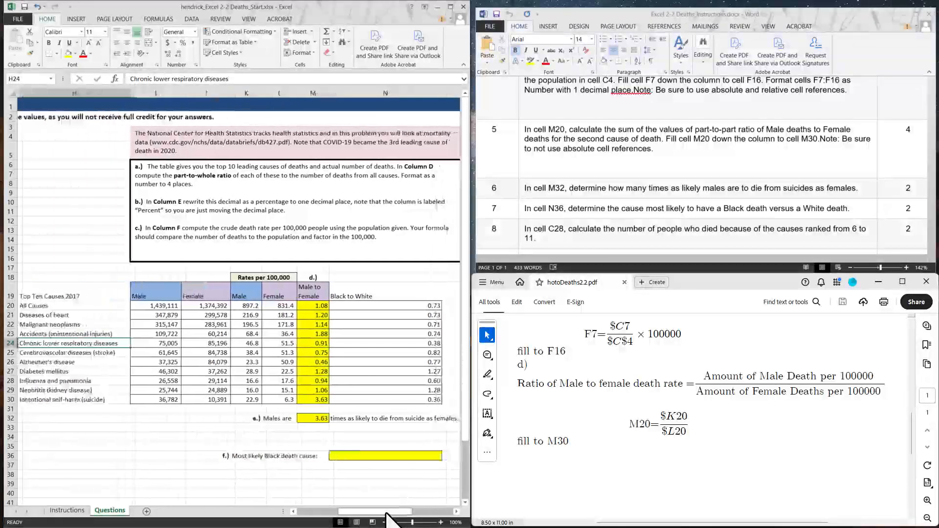
pyautogui.click(437, 345)
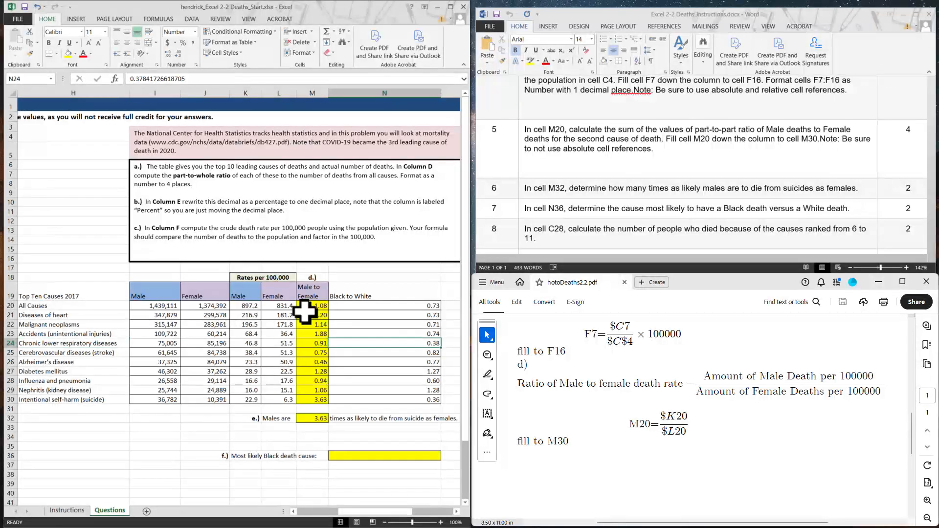
pyautogui.click(58, 345)
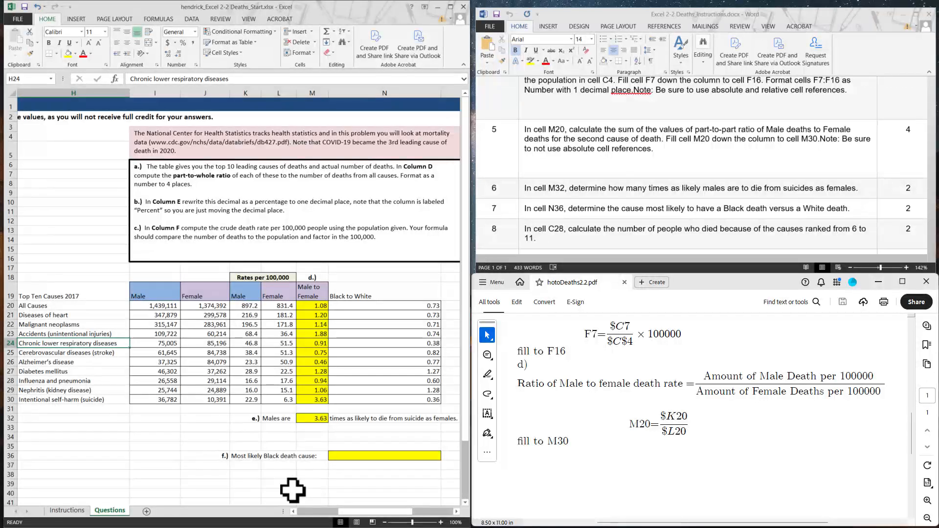
pyautogui.click(434, 458)
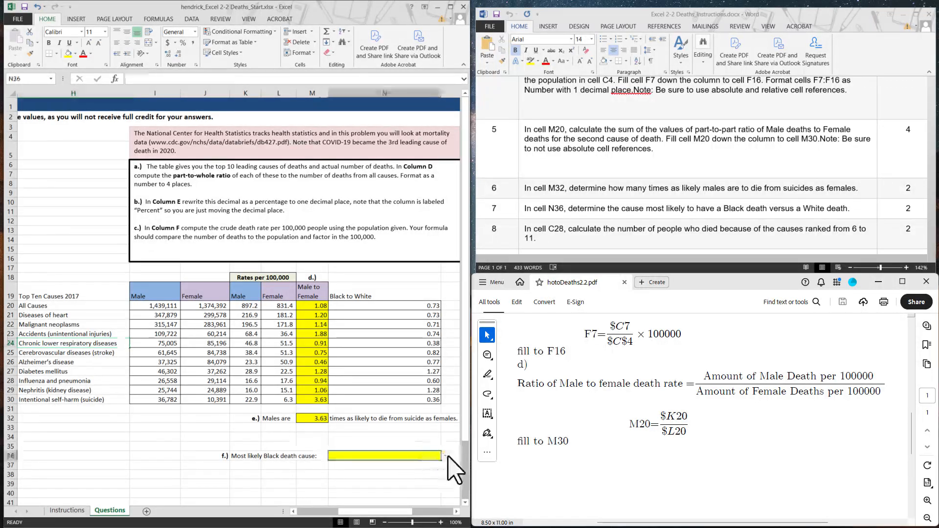
pyautogui.click(446, 456)
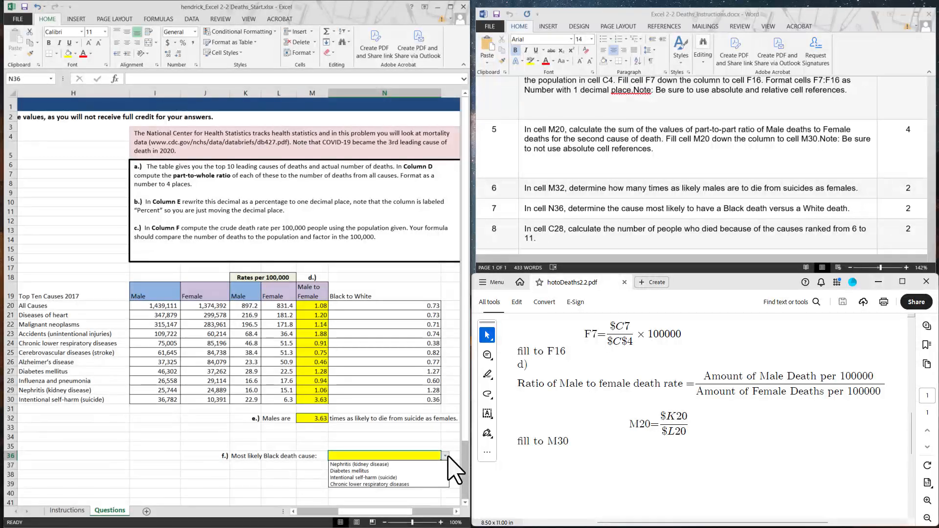
pyautogui.click(421, 485)
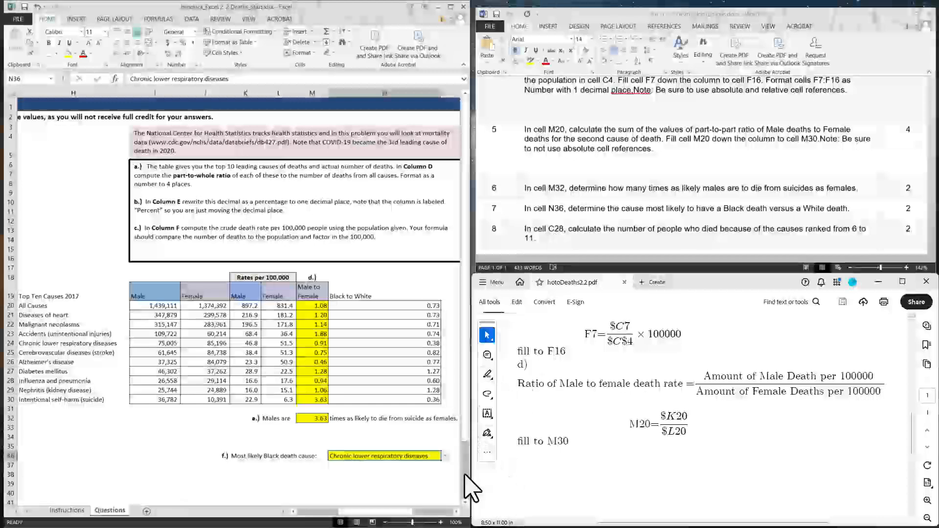
# - Enter =SUM(C12:C17) in cell C28 to total the deaths from the causes ranked 6 to 11
pyautogui.moveTo(411, 512); pyautogui.dragTo(360, 509)
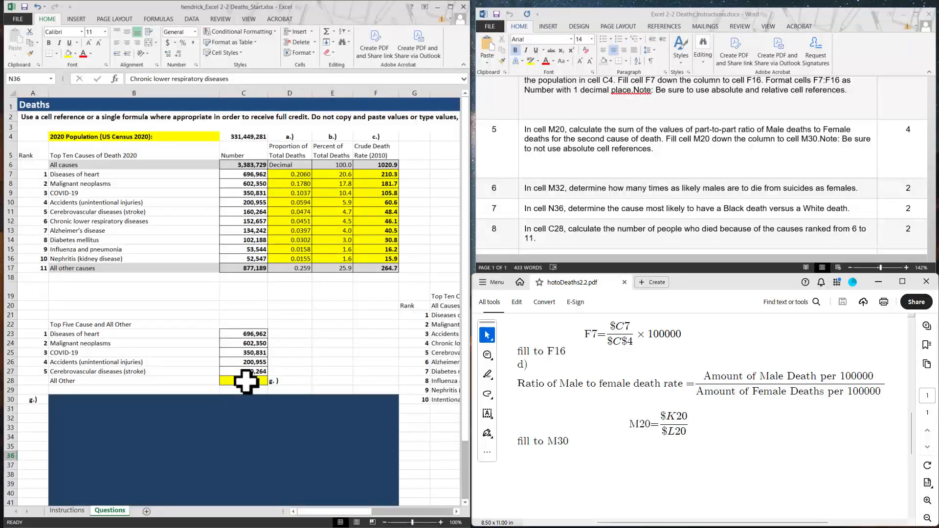
pyautogui.click(246, 382)
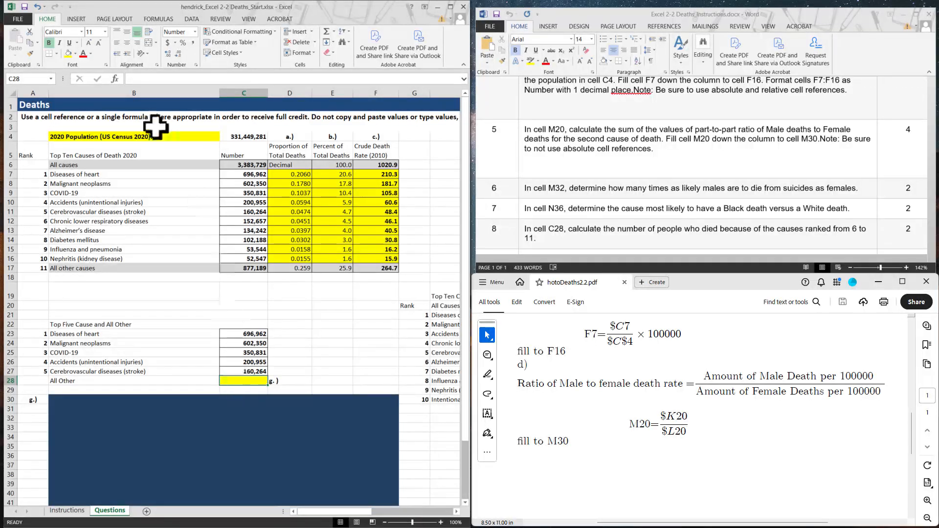
pyautogui.click(150, 78)
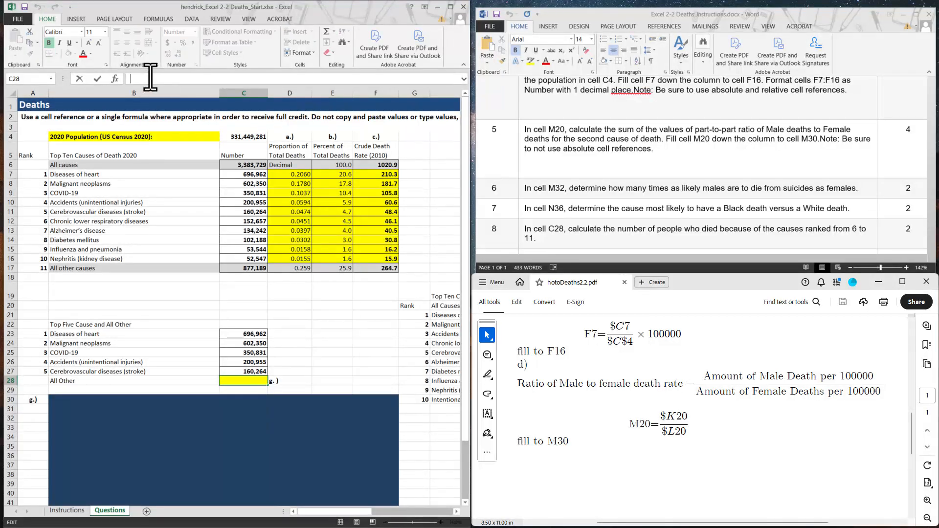
pyautogui.write('=sum')
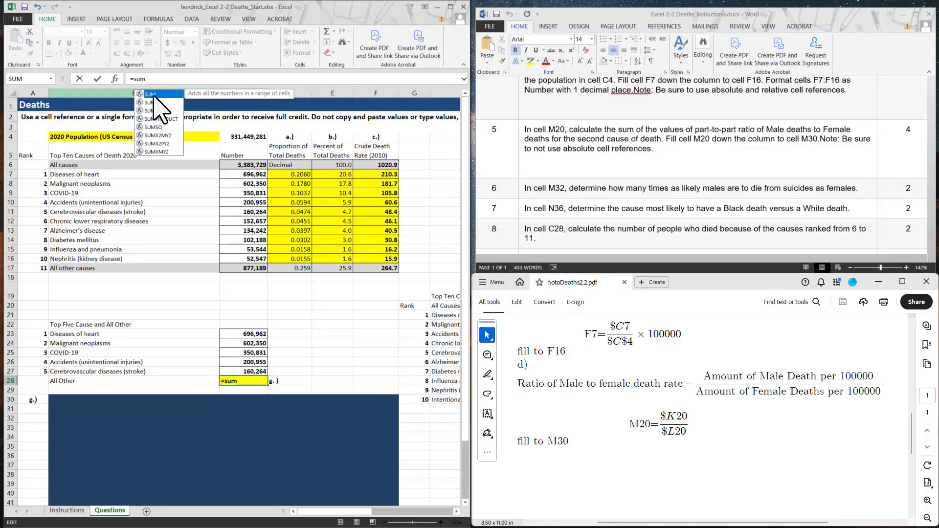
pyautogui.doubleClick(153, 95)
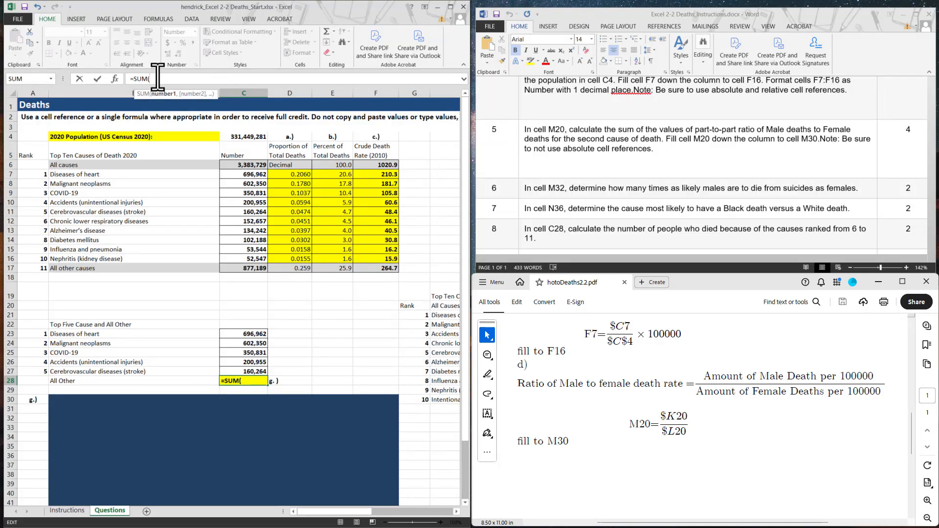
pyautogui.click(251, 222)
pyautogui.moveTo(250, 223); pyautogui.dragTo(245, 267)
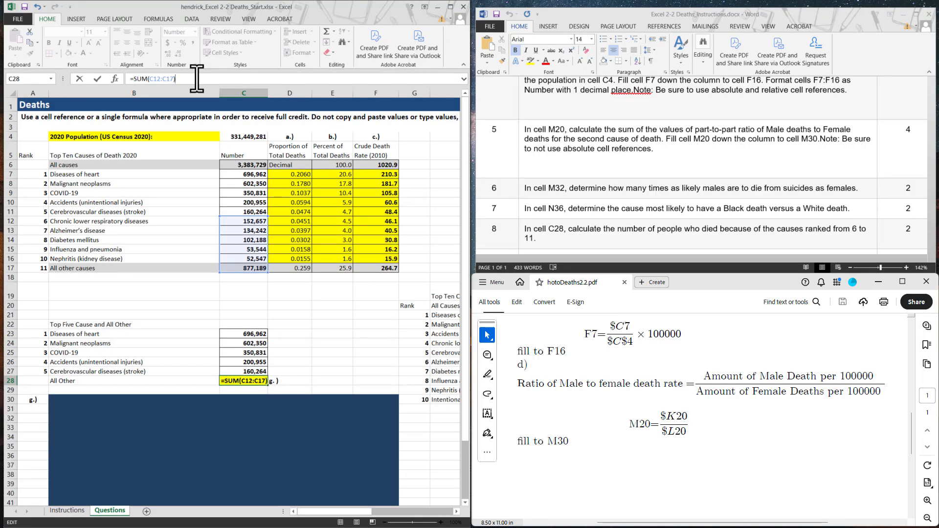
pyautogui.press('Return')
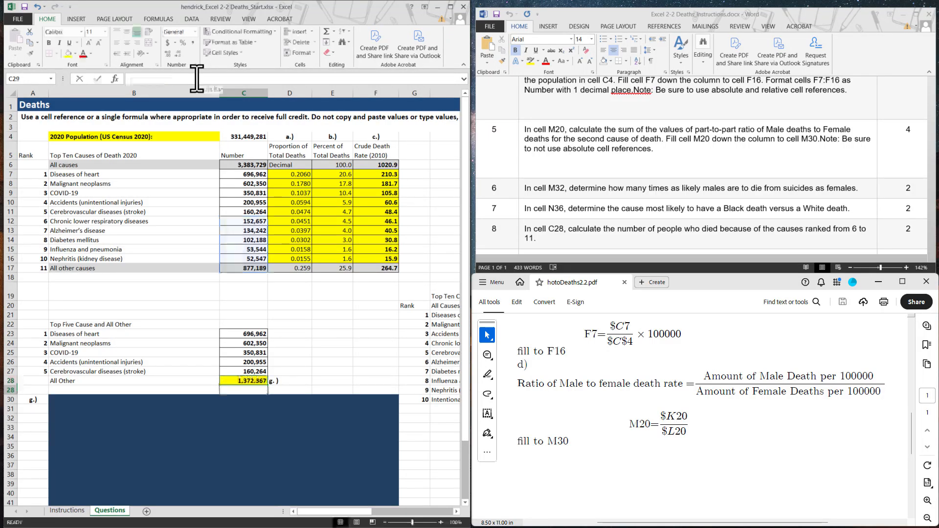
pyautogui.click(245, 381)
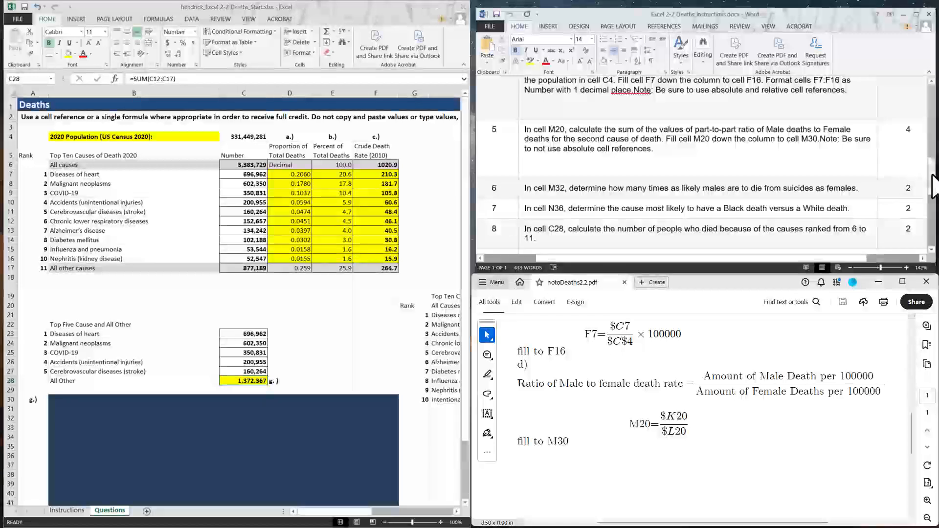
# - Consult instruction 9 in the Word document for the pie chart's data range, style, number format, title and placement
pyautogui.scroll(-3, 934, 186)
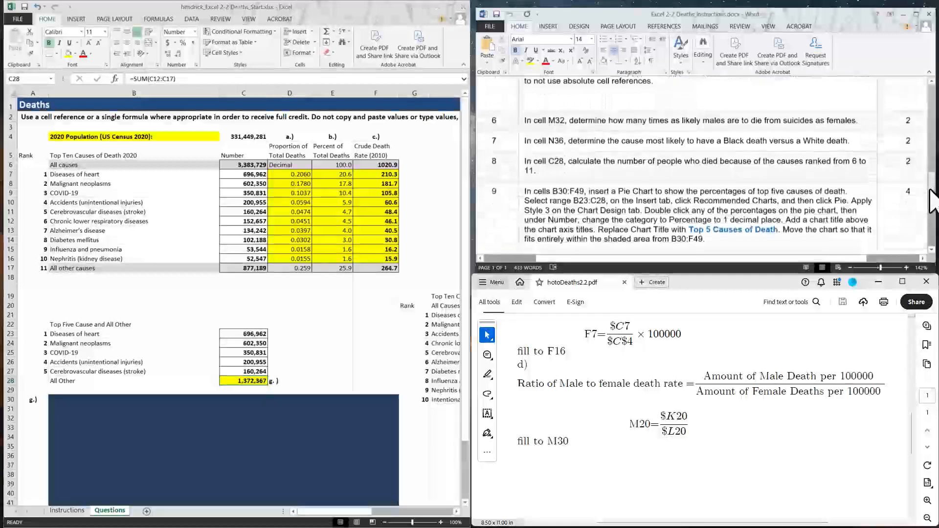
pyautogui.scroll(1, 935, 201)
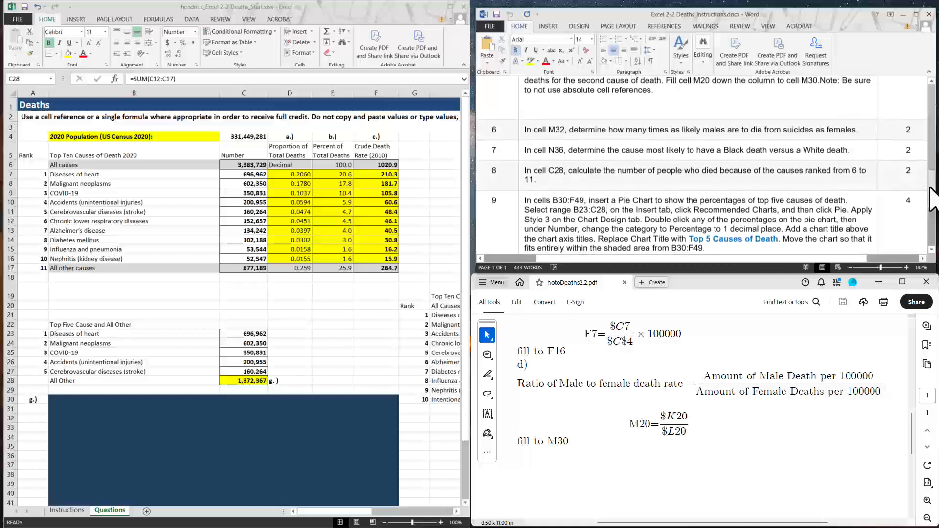
pyautogui.scroll(-1, 933, 199)
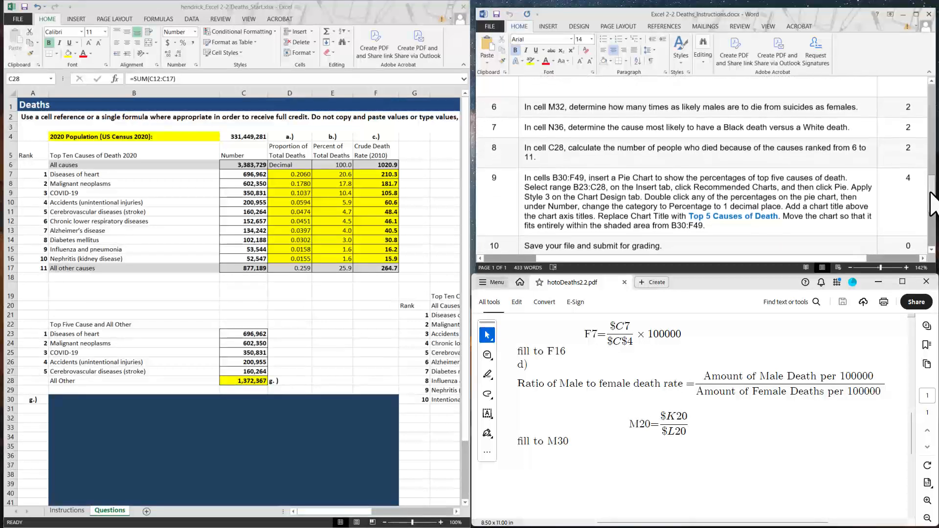
pyautogui.scroll(-1, 934, 201)
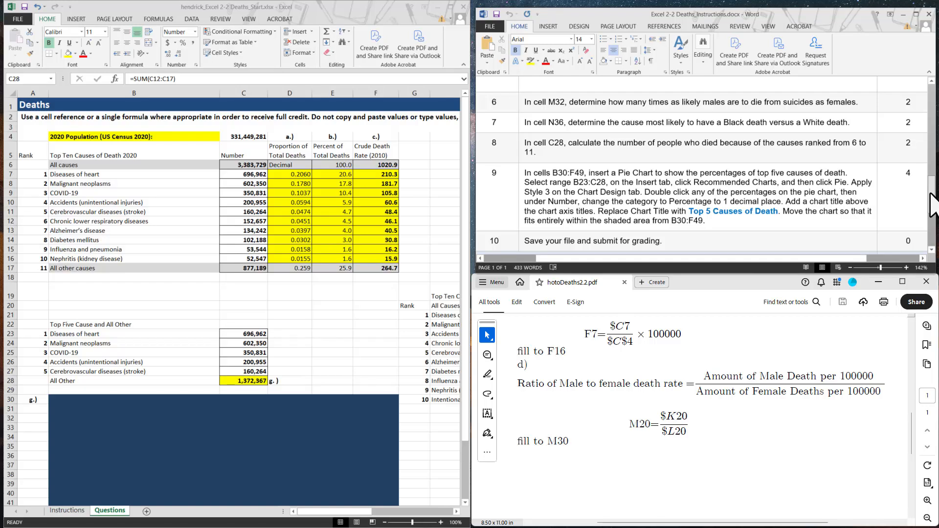